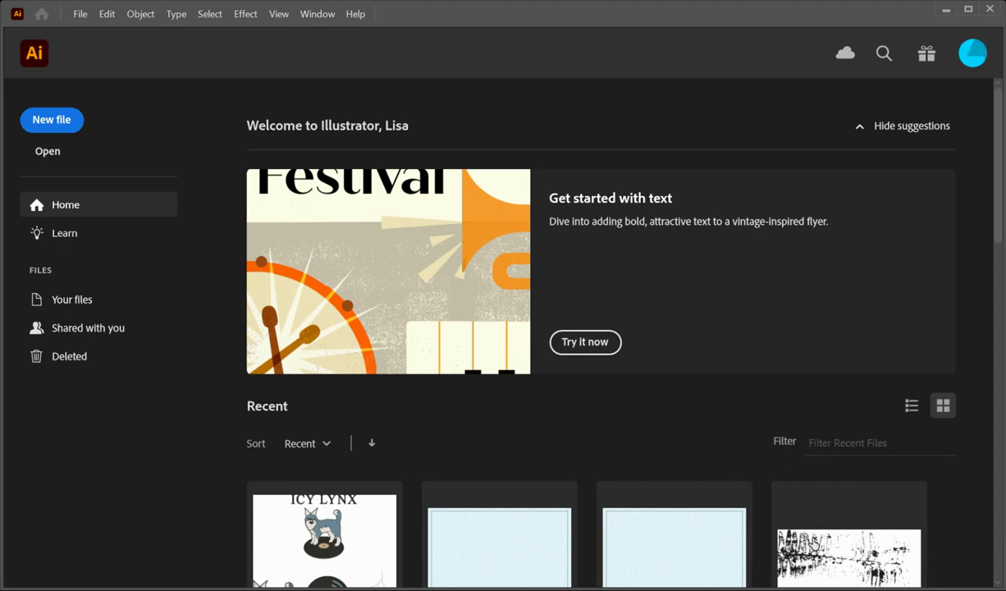
Create a new blank CMYK document, Untitled-3, with a single empty artboard
{"action": "key", "text": "ctrl+alt+n"}
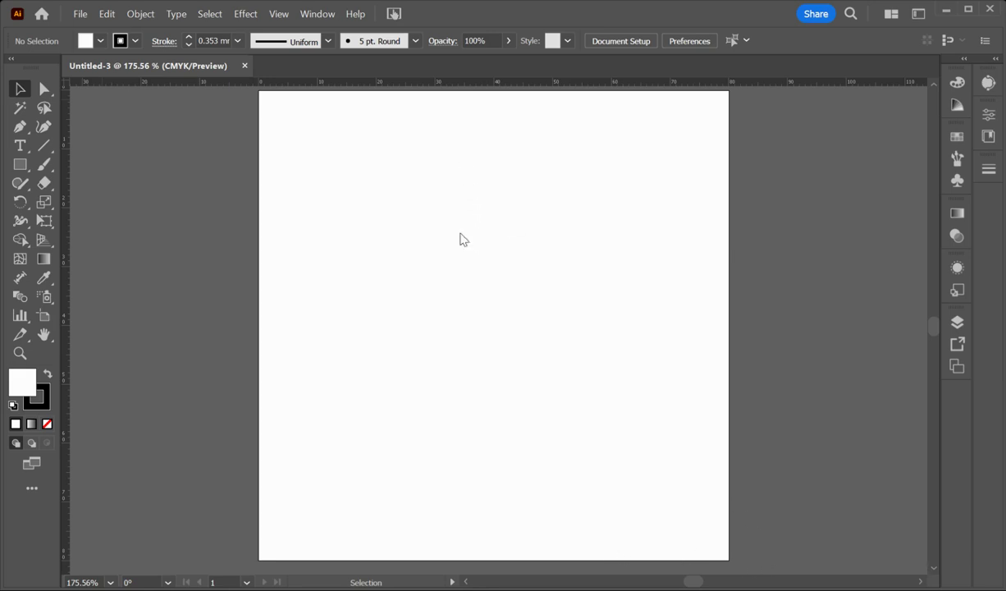
Place the flower photo IMG_5369.jpg onto the artboard
{"action": "key", "text": "ctrl+shift+p"}
{"action": "left_click", "coordinate": [331, 155]}
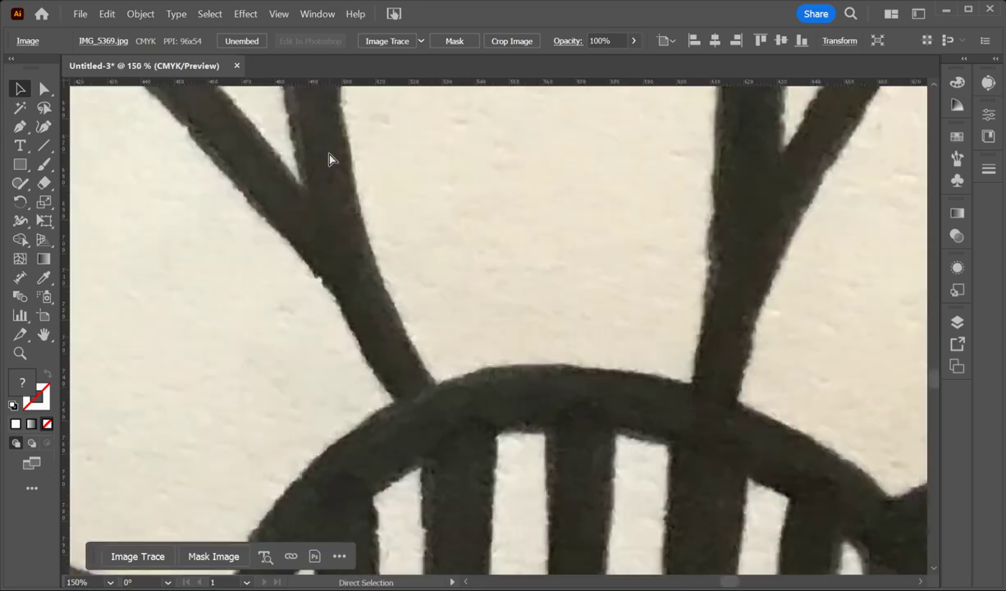
Scale the flower photo down proportionally to roughly artboard size
{"action": "key", "text": "ctrl+minus"}
{"action": "key", "text": "ctrl+minus"}
{"action": "key", "text": "ctrl+minus"}
{"action": "key", "text": "ctrl+minus"}
{"action": "key", "text": "ctrl+minus"}
{"action": "key", "text": "ctrl+minus"}
{"action": "key", "text": "ctrl+minus"}
{"action": "key", "text": "ctrl+minus"}
{"action": "key", "text": "ctrl+minus"}
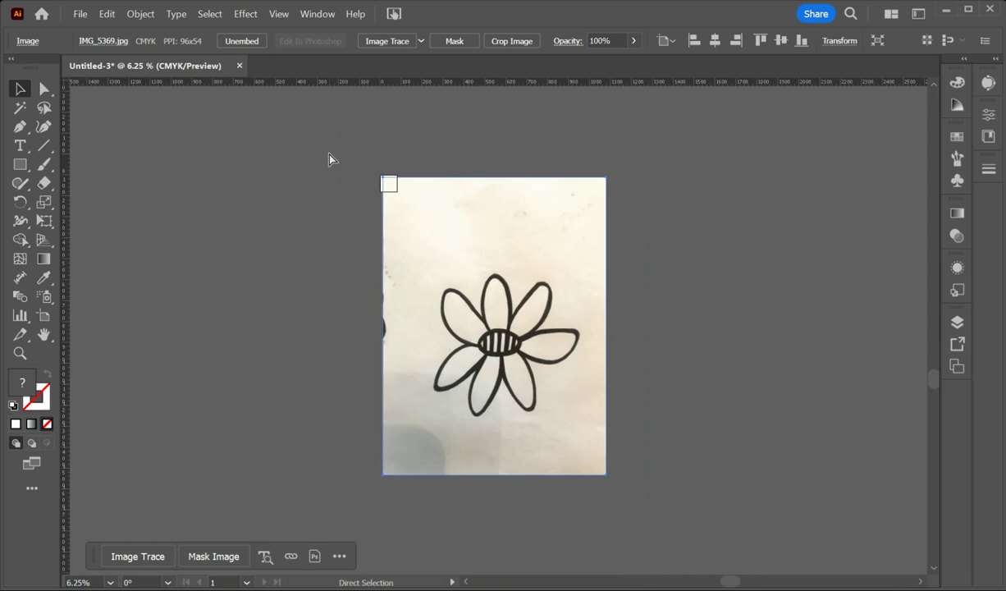
{"action": "key", "text": "v"}
{"action": "left_click_drag", "start_coordinate": [495, 474], "coordinate": [495, 303]}
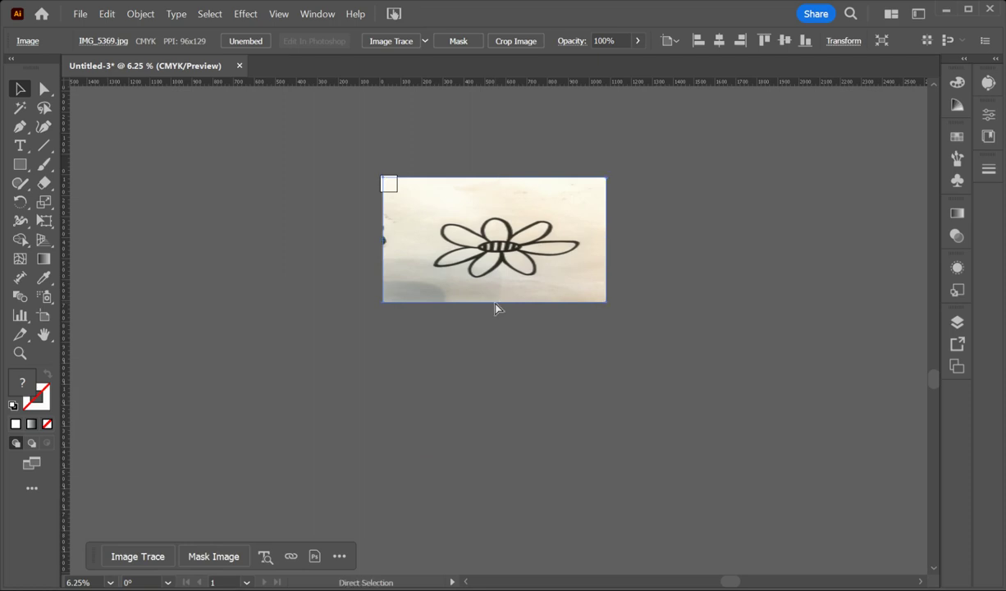
{"action": "key", "text": "ctrl+z"}
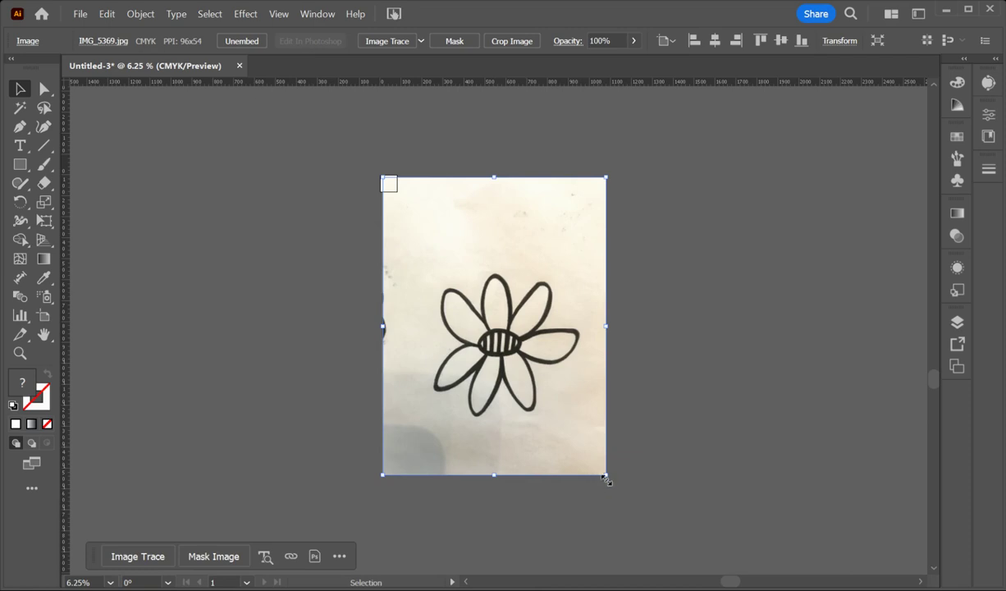
{"action": "mouse_move", "coordinate": [607, 477]}
{"action": "left_mouse_down"}
{"action": "mouse_move", "coordinate": [504, 315]}
{"action": "mouse_move", "coordinate": [403, 197]}
{"action": "left_mouse_up"}
Fine-tune the photo's size and set it just left of the artboard
{"action": "left_click", "coordinate": [19, 353]}
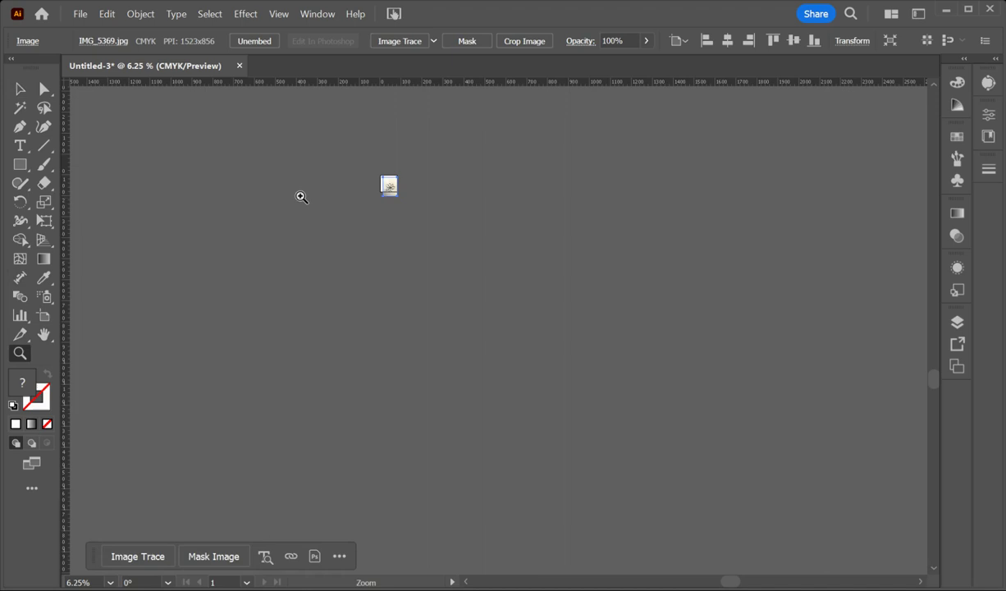
{"action": "left_click_drag", "start_coordinate": [365, 154], "coordinate": [640, 402]}
{"action": "left_click", "coordinate": [20, 89]}
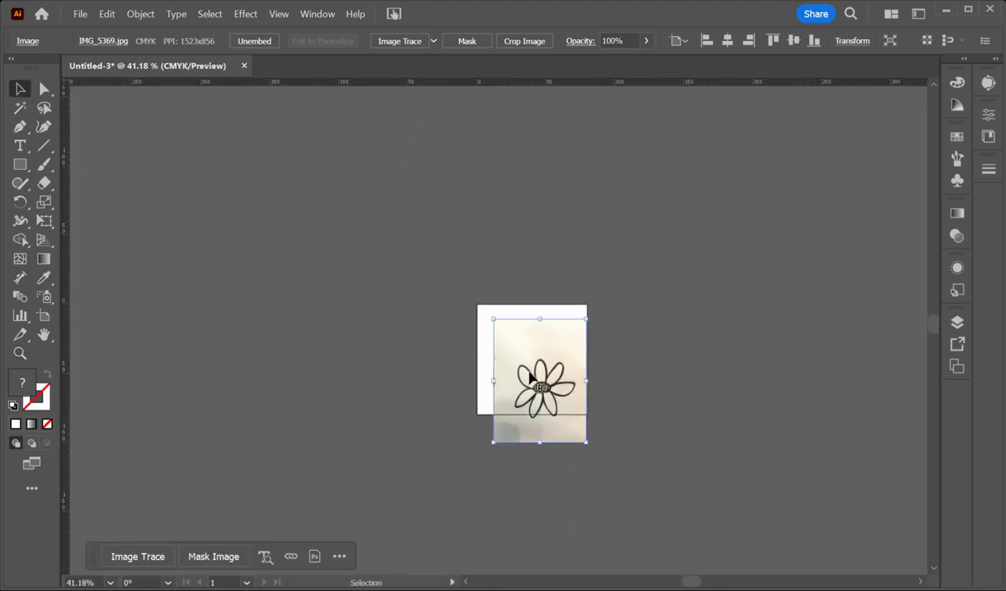
{"action": "left_click_drag", "start_coordinate": [530, 380], "coordinate": [517, 358]}
{"action": "left_click_drag", "start_coordinate": [588, 293], "coordinate": [604, 283]}
{"action": "mouse_move", "coordinate": [544, 359]}
{"action": "left_mouse_down"}
{"action": "mouse_move", "coordinate": [431, 360]}
{"action": "mouse_move", "coordinate": [508, 348]}
{"action": "mouse_move", "coordinate": [536, 366]}
{"action": "left_mouse_up"}
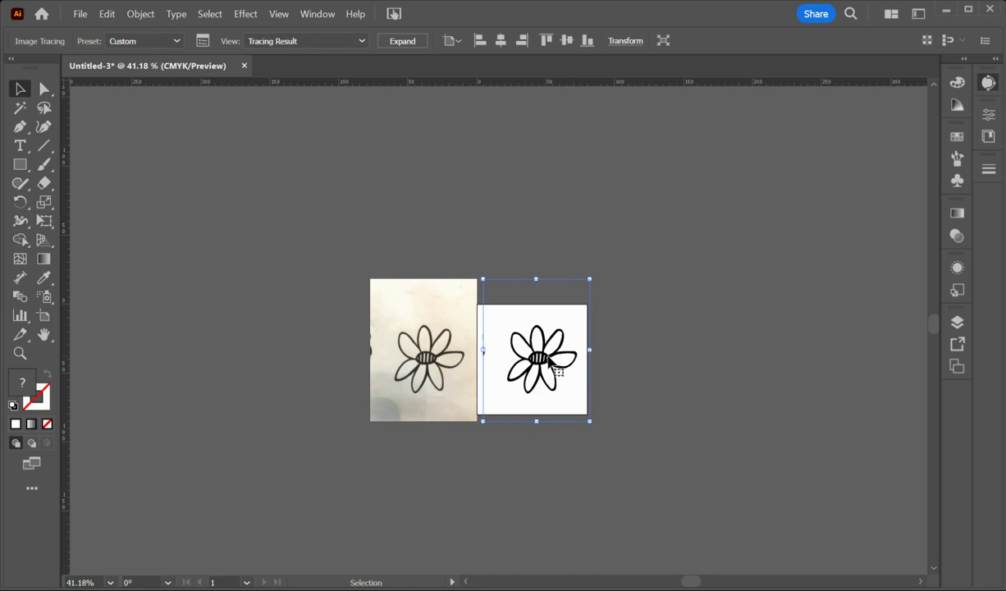
Move the traced black flower line art to the right of the artboard
{"action": "mouse_move", "coordinate": [549, 361]}
{"action": "left_mouse_down"}
{"action": "mouse_move", "coordinate": [569, 332]}
{"action": "mouse_move", "coordinate": [663, 317]}
{"action": "mouse_move", "coordinate": [670, 284]}
{"action": "mouse_move", "coordinate": [639, 237]}
{"action": "left_mouse_up"}
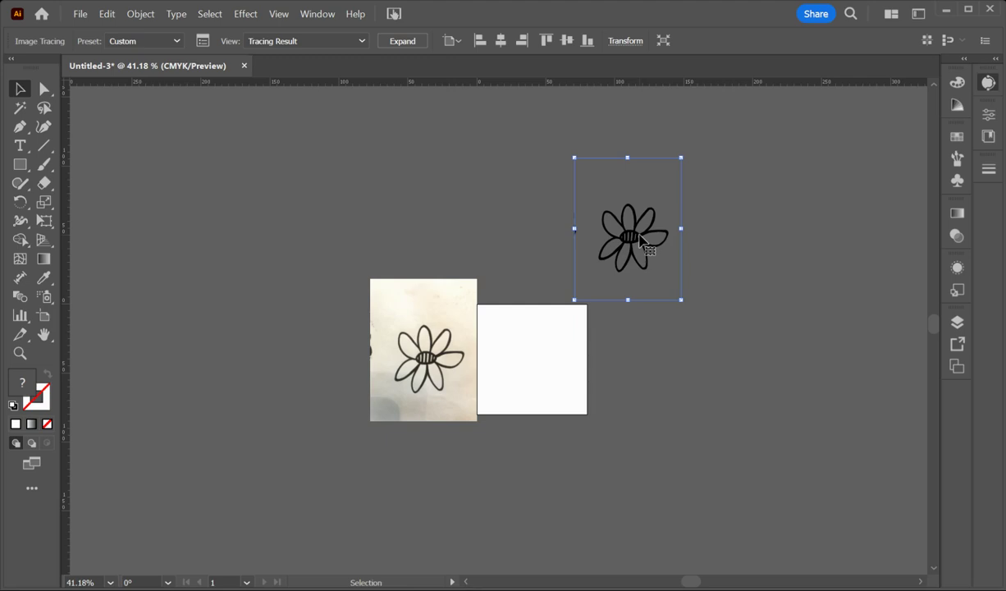
{"action": "left_click_drag", "start_coordinate": [632, 246], "coordinate": [661, 340]}
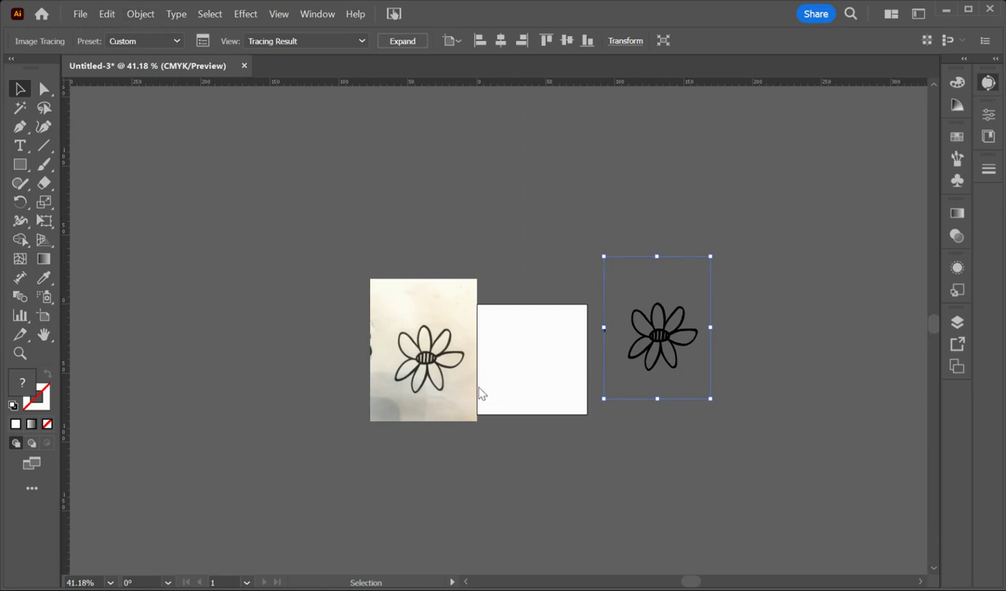
Expand the flower trace, collapse the Tools panel, delete the stray left fragment, and reselect the flower
{"action": "key", "text": "ctrl+shift+e"}
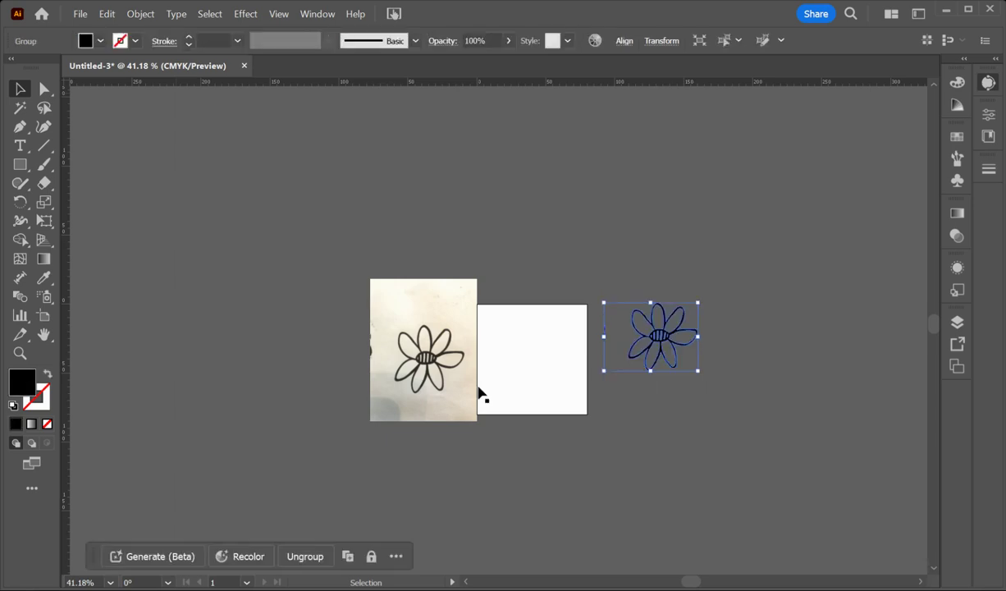
{"action": "left_click", "coordinate": [24, 64]}
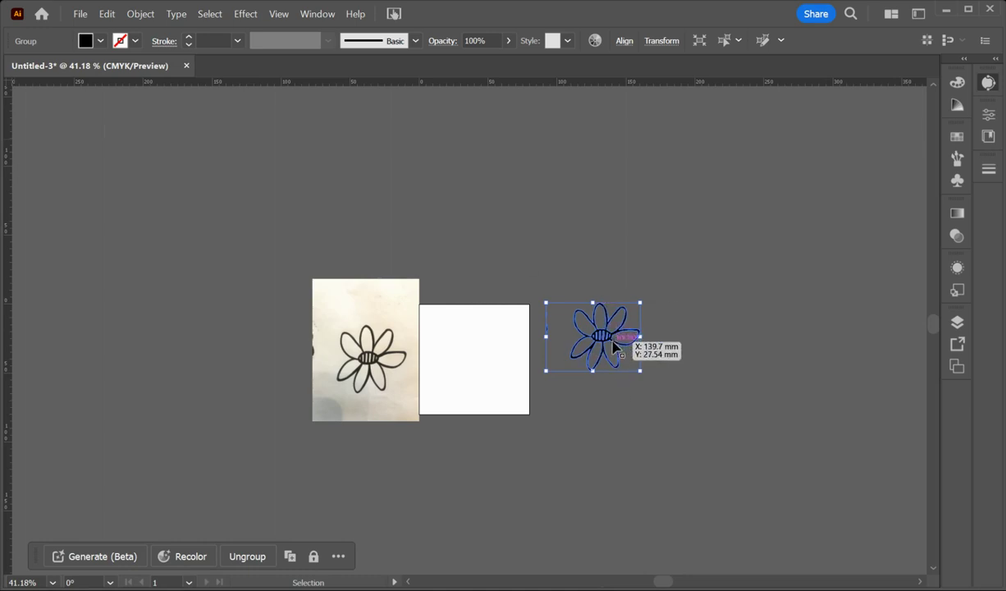
{"action": "key", "text": "a"}
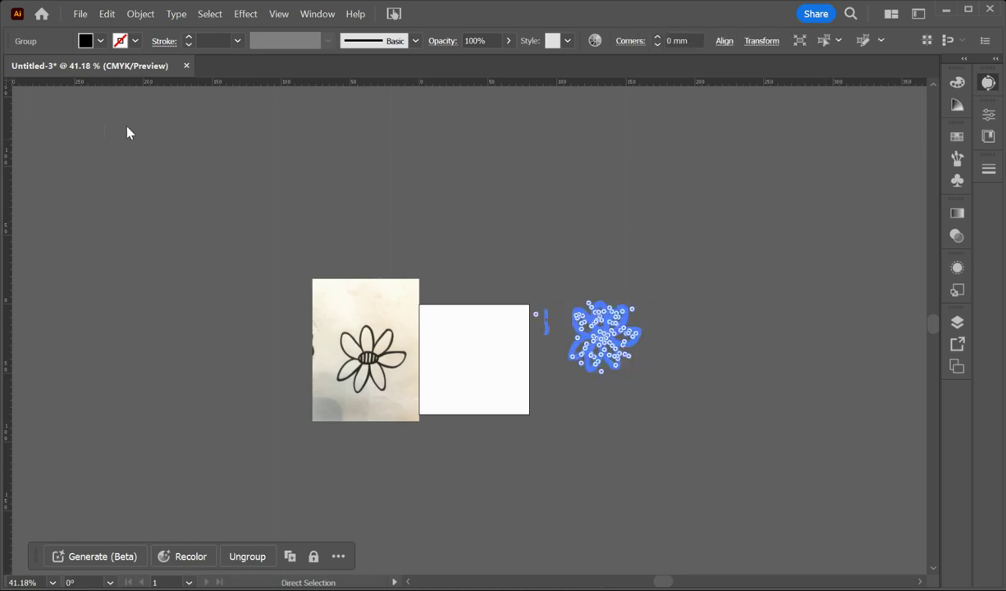
{"action": "left_click", "coordinate": [541, 232]}
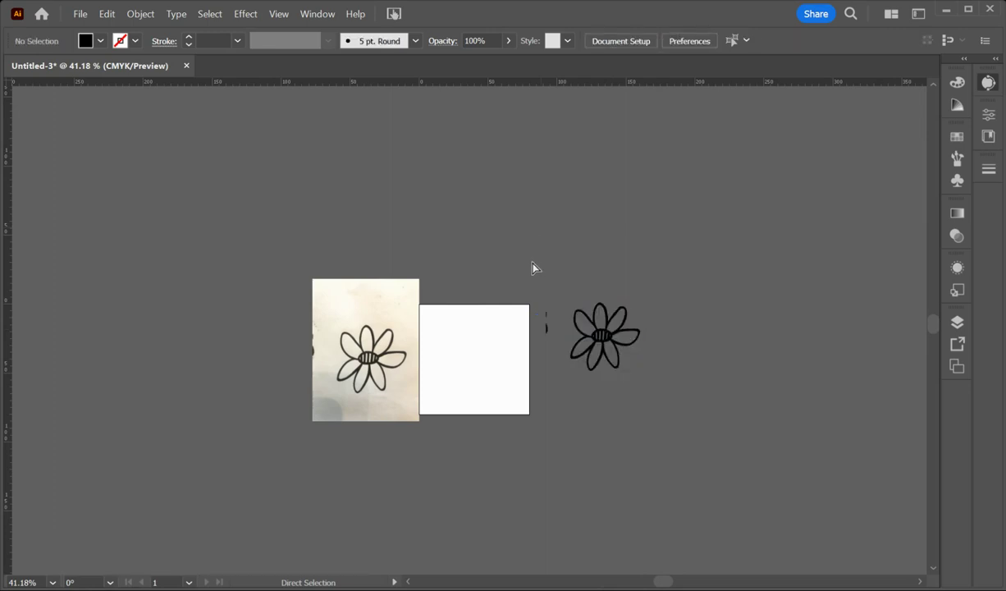
{"action": "left_click", "coordinate": [546, 328]}
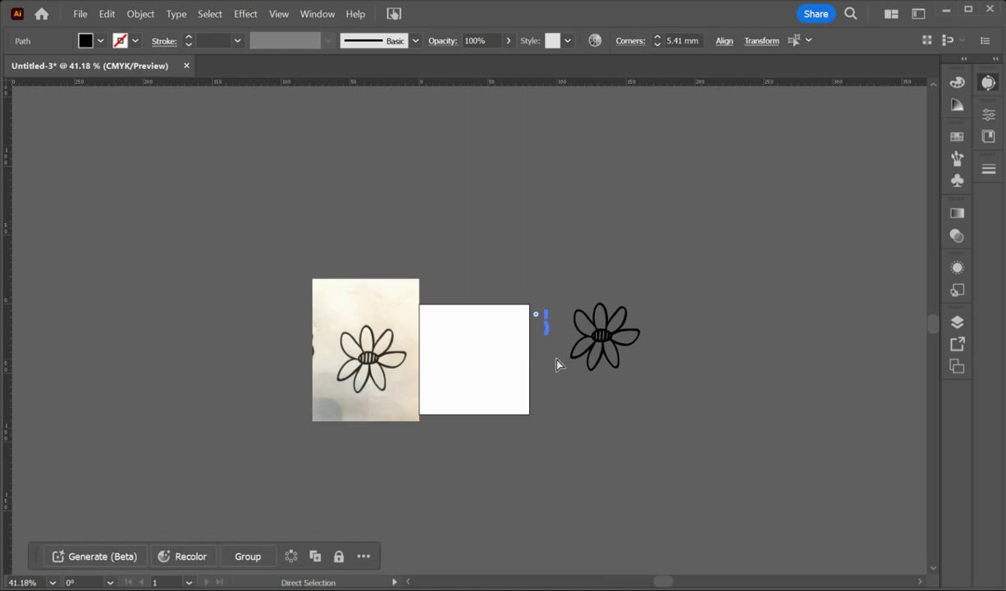
{"action": "key", "text": "Delete"}
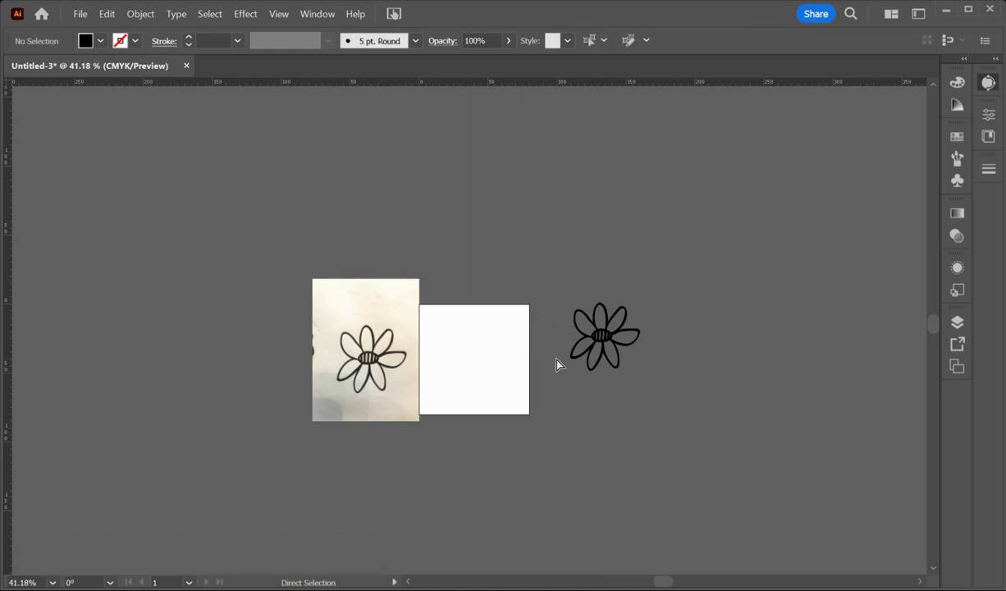
{"action": "key", "text": "v"}
{"action": "left_click", "coordinate": [596, 336]}
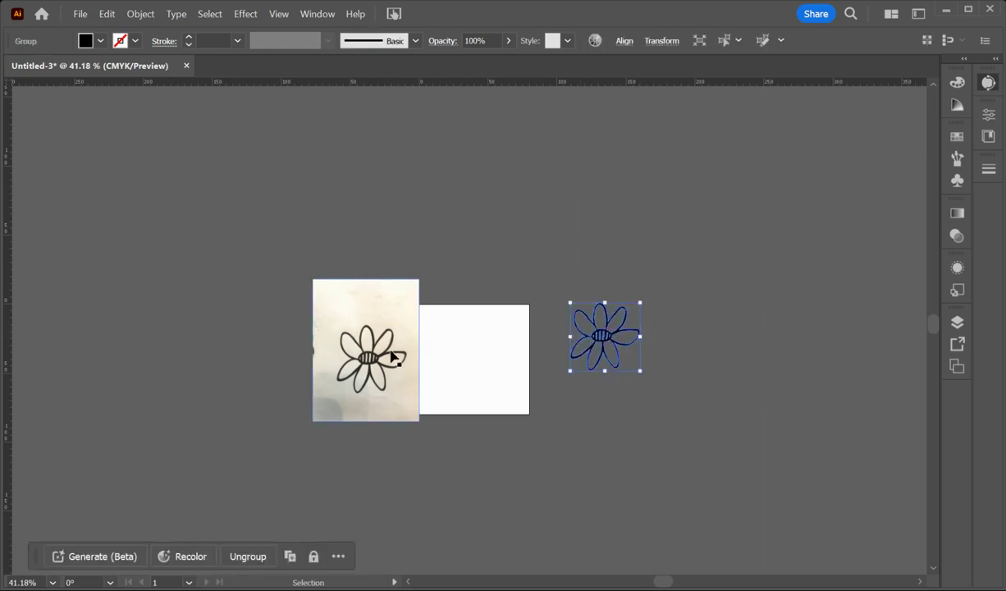
Move the flower photo onto the artboard and expand its new trace into paths
{"action": "left_click_drag", "start_coordinate": [367, 354], "coordinate": [479, 358]}
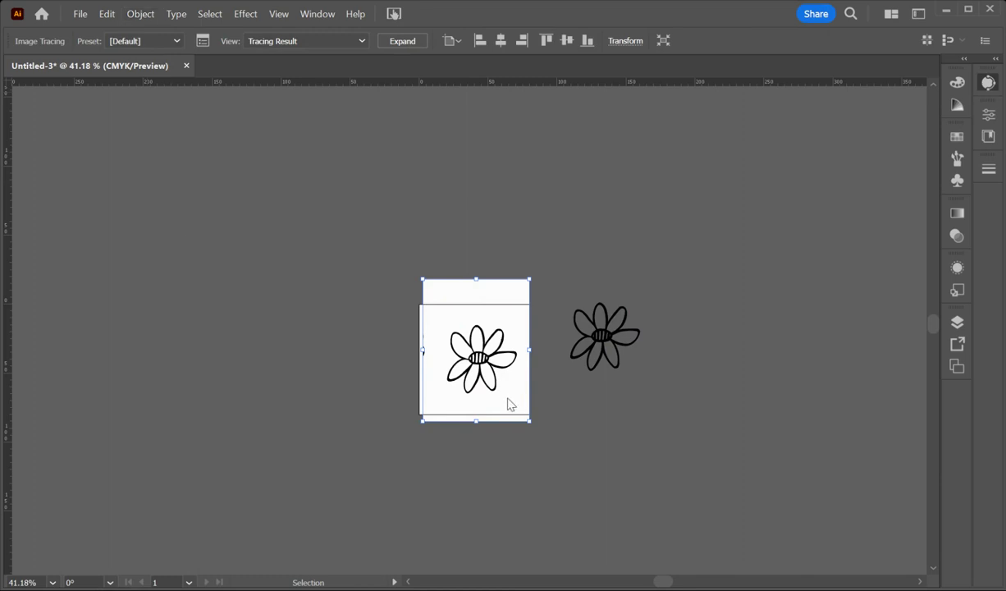
{"action": "key", "text": "ctrl+shift+e"}
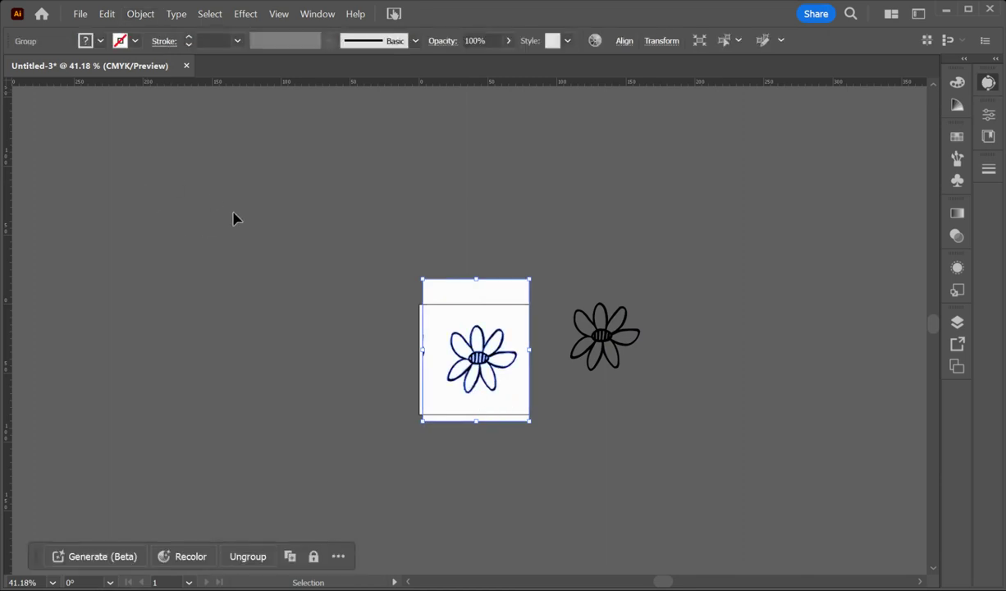
{"action": "left_click", "coordinate": [233, 217]}
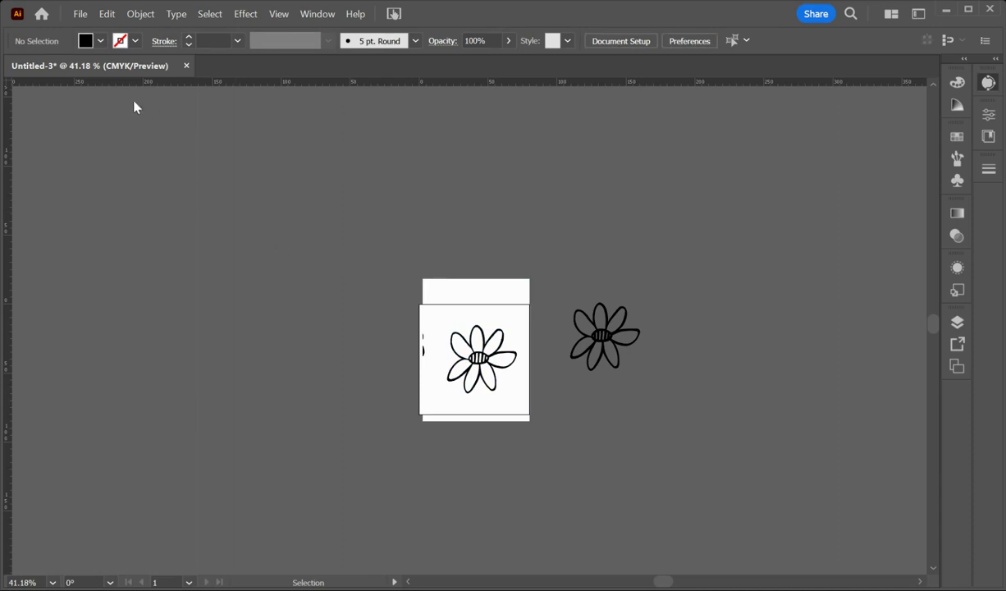
Delete the white background's corner point and the leftover fragment at the artboard's left edge
{"action": "key", "text": "a"}
{"action": "left_click", "coordinate": [422, 281]}
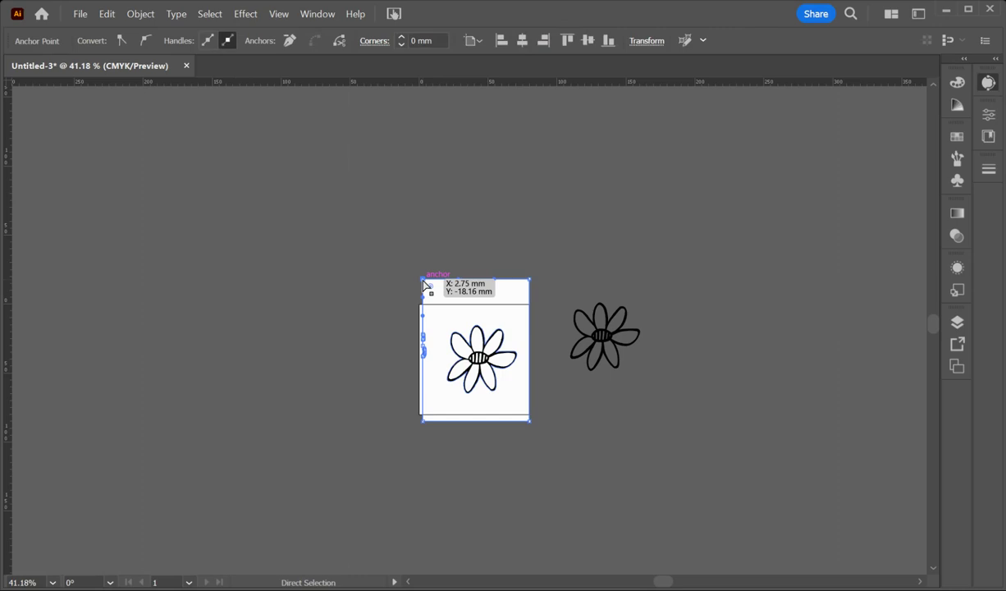
{"action": "key", "text": "Delete"}
{"action": "key", "text": "Delete"}
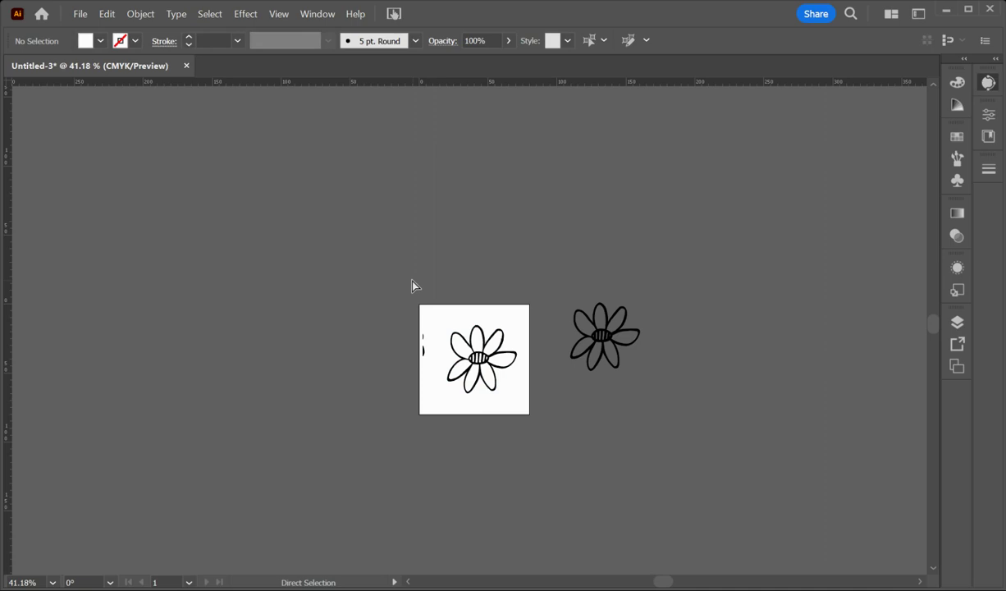
{"action": "left_click_drag", "start_coordinate": [408, 302], "coordinate": [436, 372]}
{"action": "key", "text": "Delete"}
Move the traced flower up-right off the artboard and select all its individual paths
{"action": "key", "text": "v"}
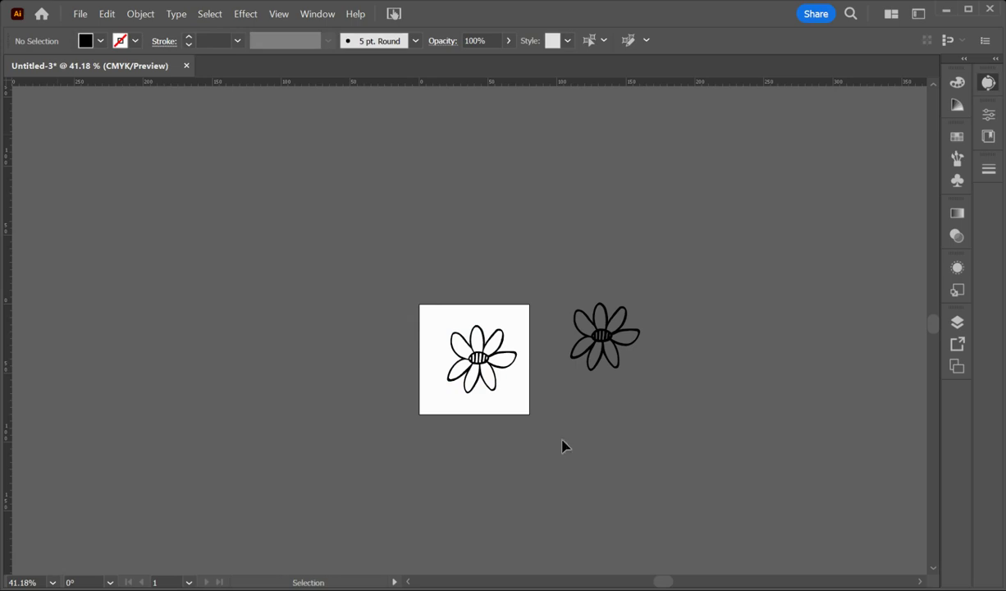
{"action": "left_click_drag", "start_coordinate": [474, 367], "coordinate": [571, 249]}
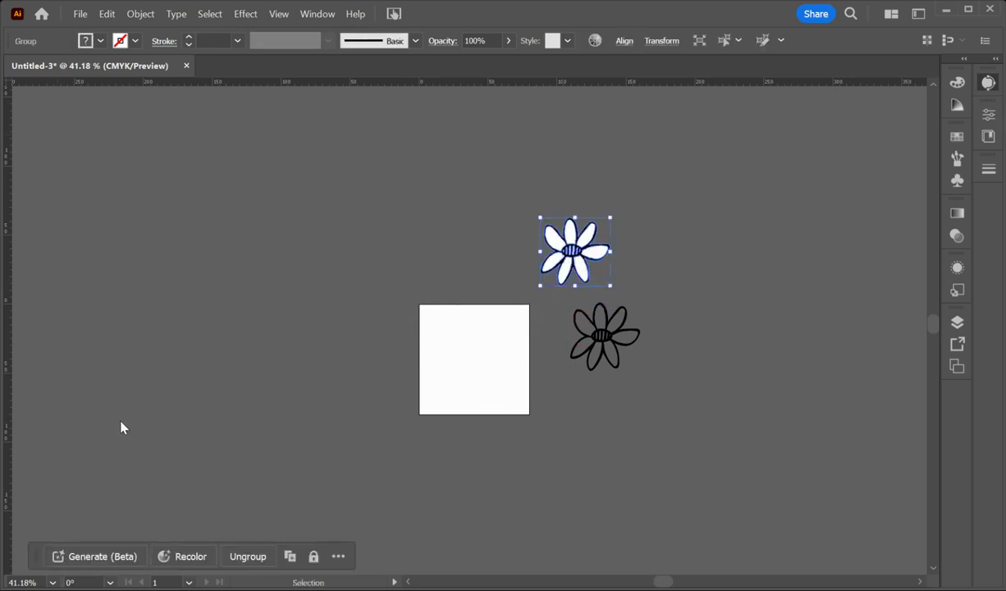
{"action": "key", "text": "a"}
{"action": "left_click", "coordinate": [394, 233]}
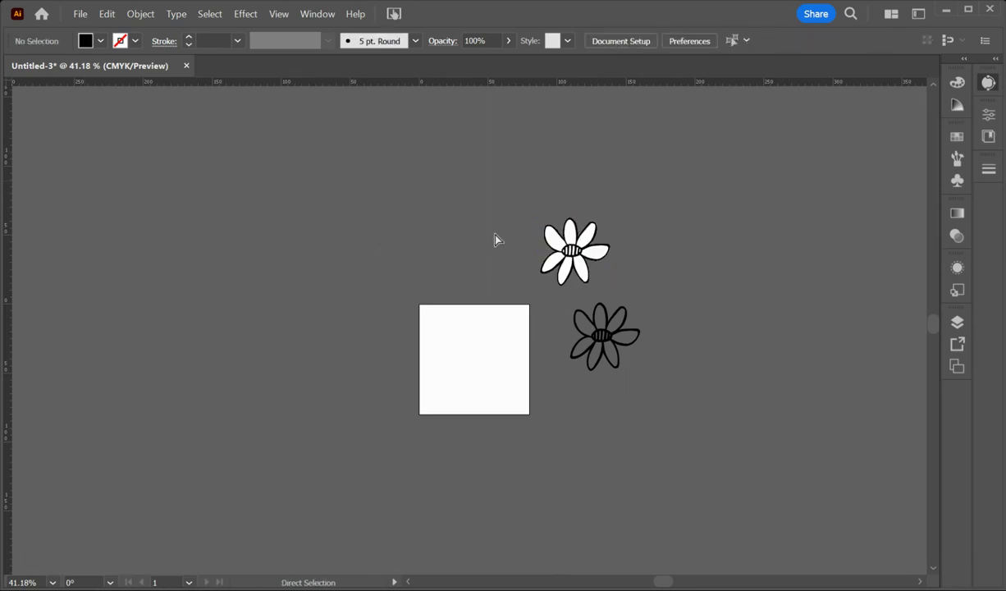
{"action": "left_click", "coordinate": [556, 244]}
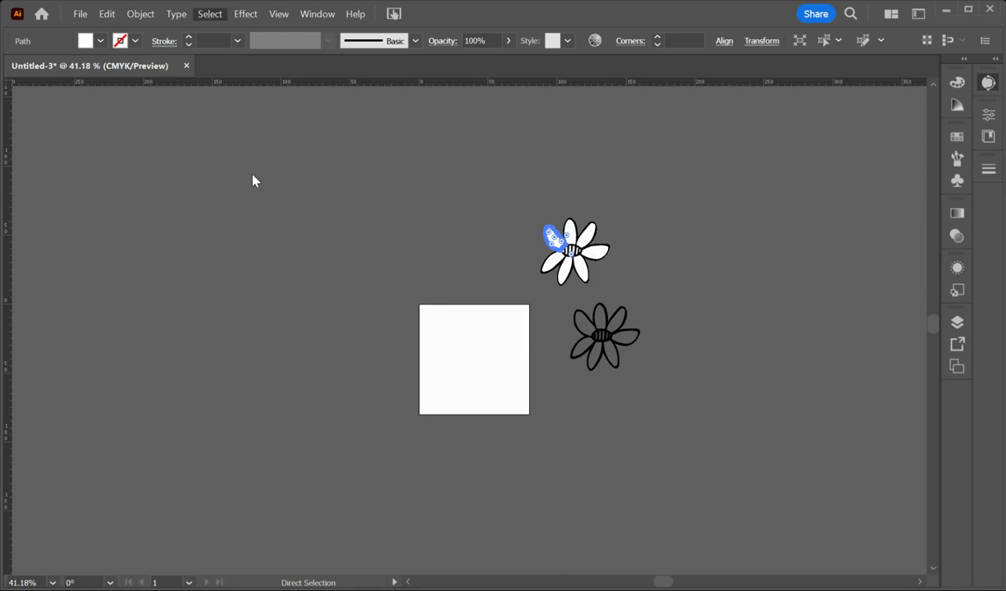
{"action": "key", "text": "ctrl+a"}
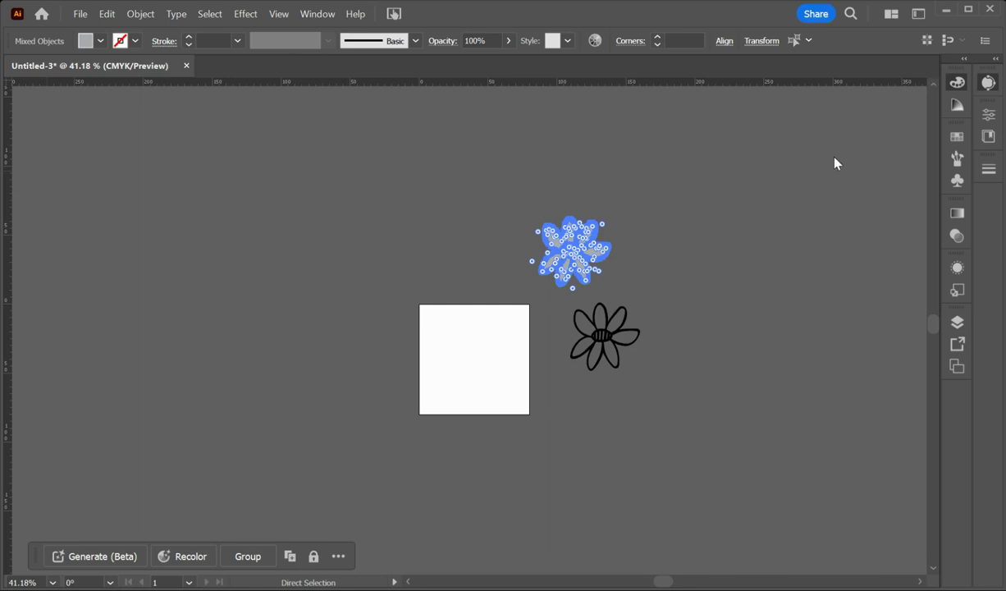
Fill the flower's paths pink and move it left beside the white square
{"action": "key", "text": "ctrl+z"}
{"action": "key", "text": "v"}
{"action": "left_click", "coordinate": [382, 226]}
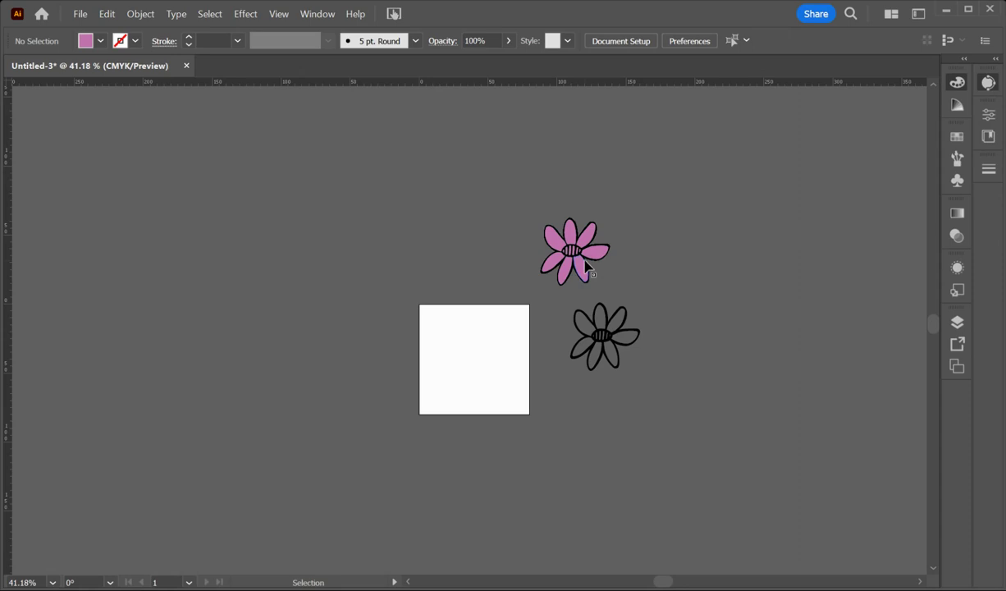
{"action": "left_click_drag", "start_coordinate": [577, 257], "coordinate": [347, 298]}
Zoom in on the pink flower and select all the stripes in its centre
{"action": "key", "text": "z"}
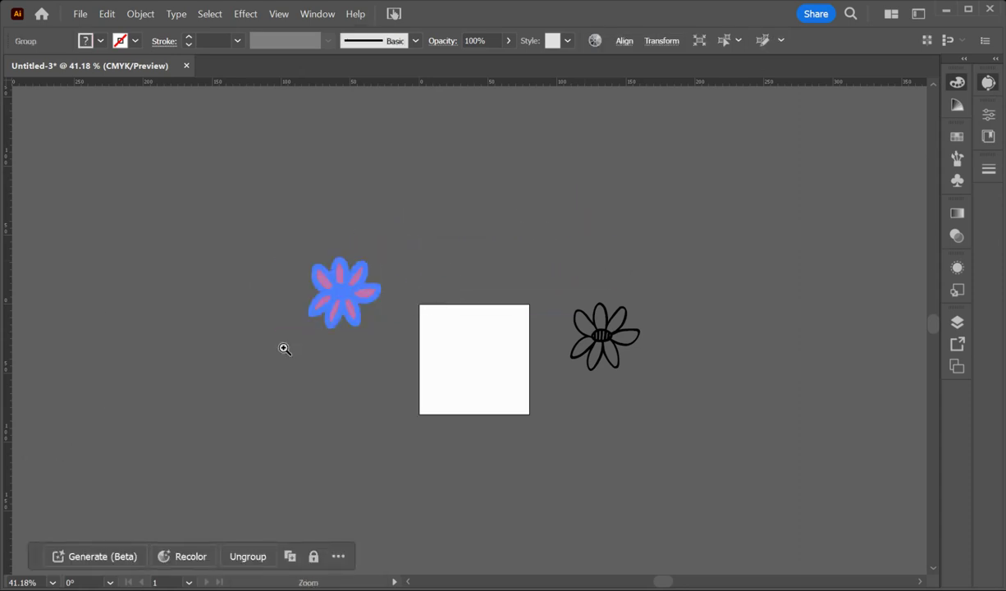
{"action": "left_click_drag", "start_coordinate": [378, 321], "coordinate": [568, 433]}
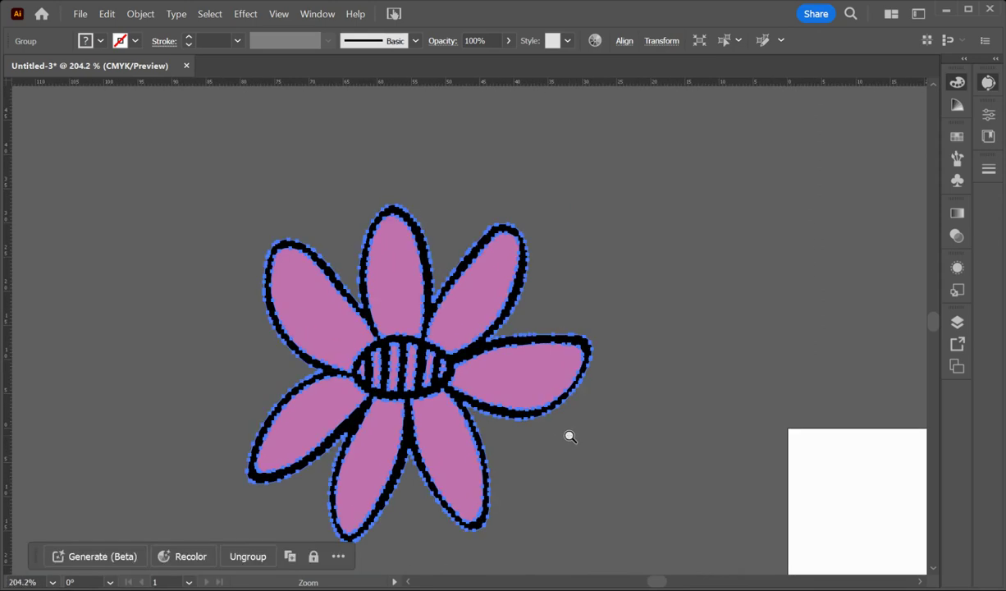
{"action": "key", "text": "a"}
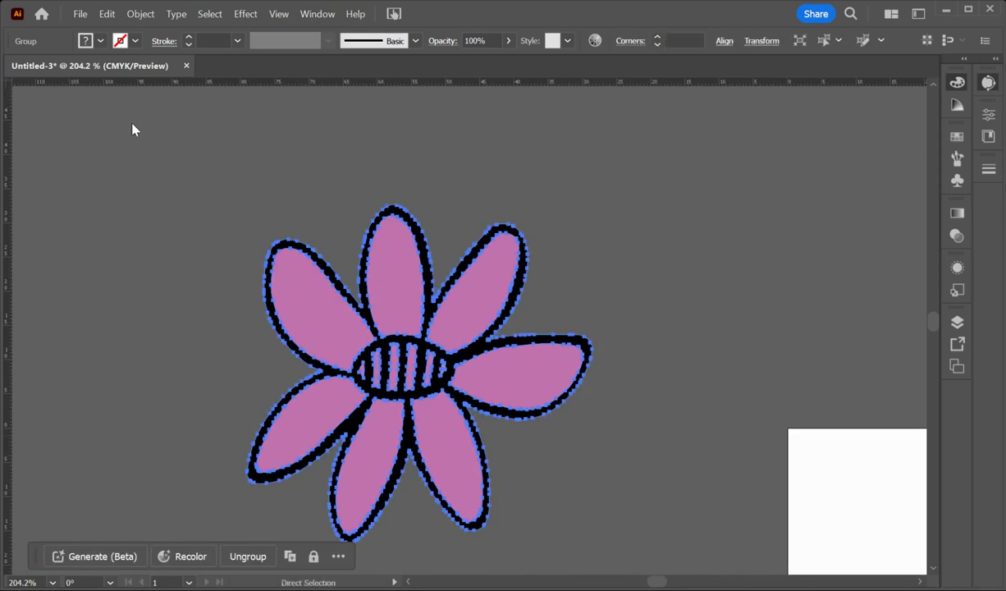
{"action": "left_click", "coordinate": [211, 168]}
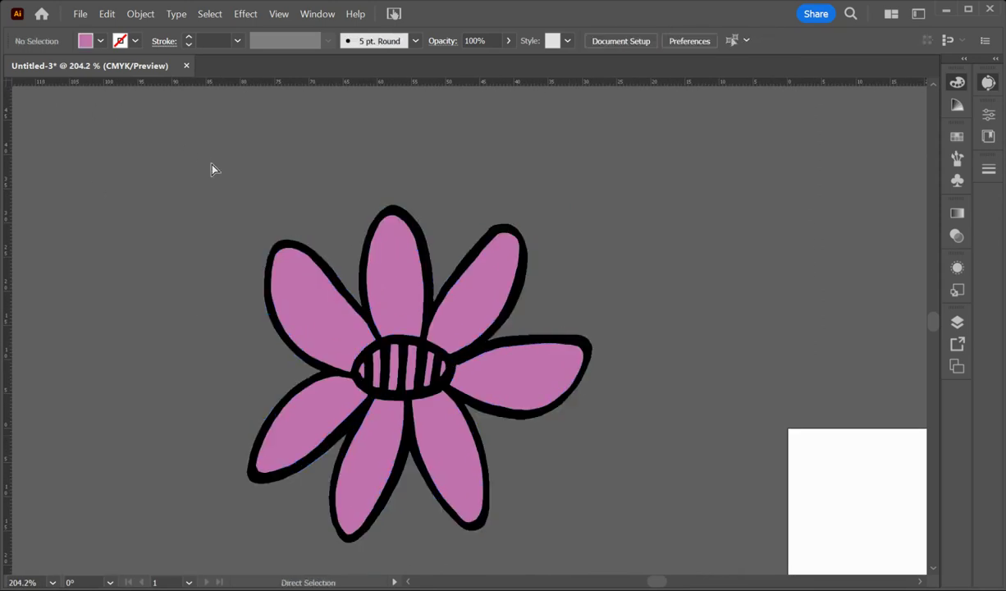
{"action": "left_click", "coordinate": [442, 369]}
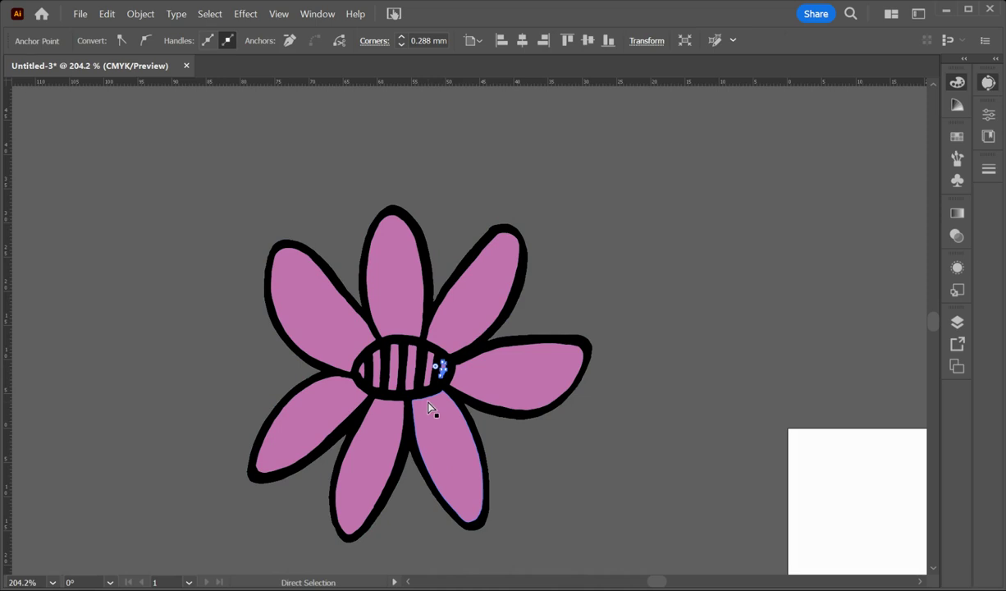
{"action": "left_click", "coordinate": [430, 381], "text": "shift"}
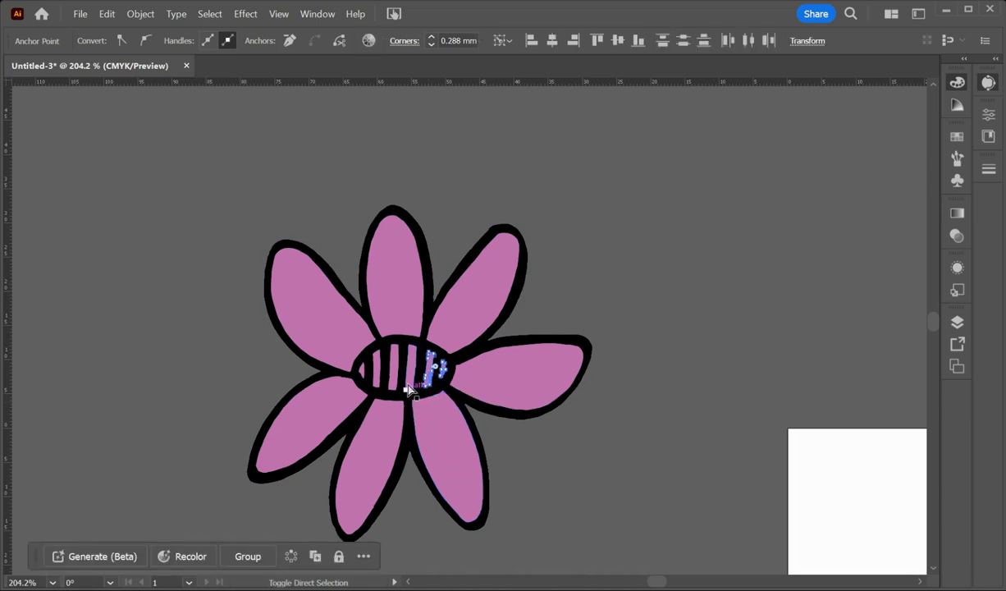
{"action": "left_click_drag", "start_coordinate": [424, 373], "coordinate": [394, 371]}
{"action": "left_click", "coordinate": [364, 374], "text": "shift"}
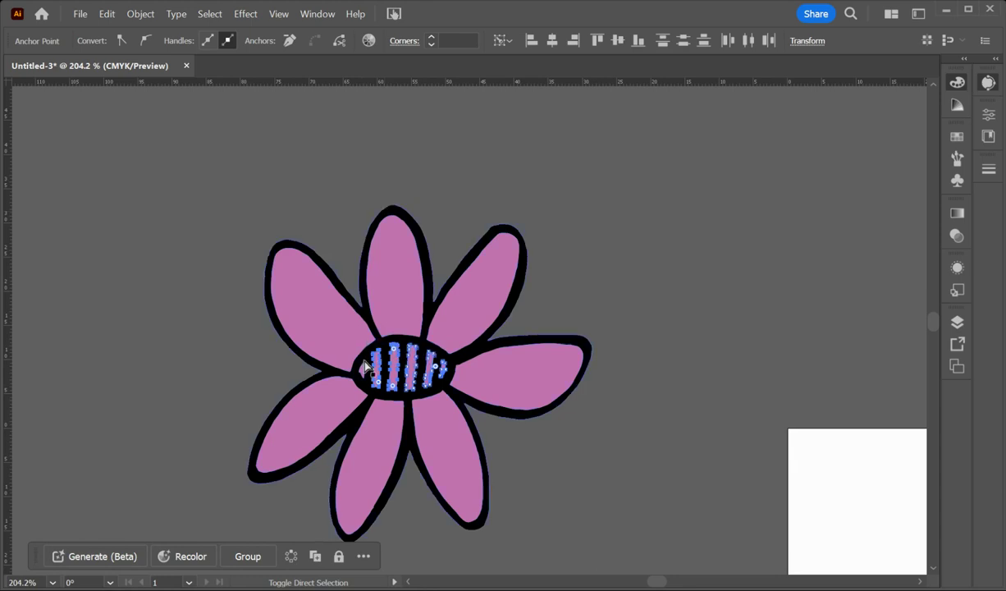
{"action": "left_click_drag", "start_coordinate": [349, 346], "coordinate": [363, 379]}
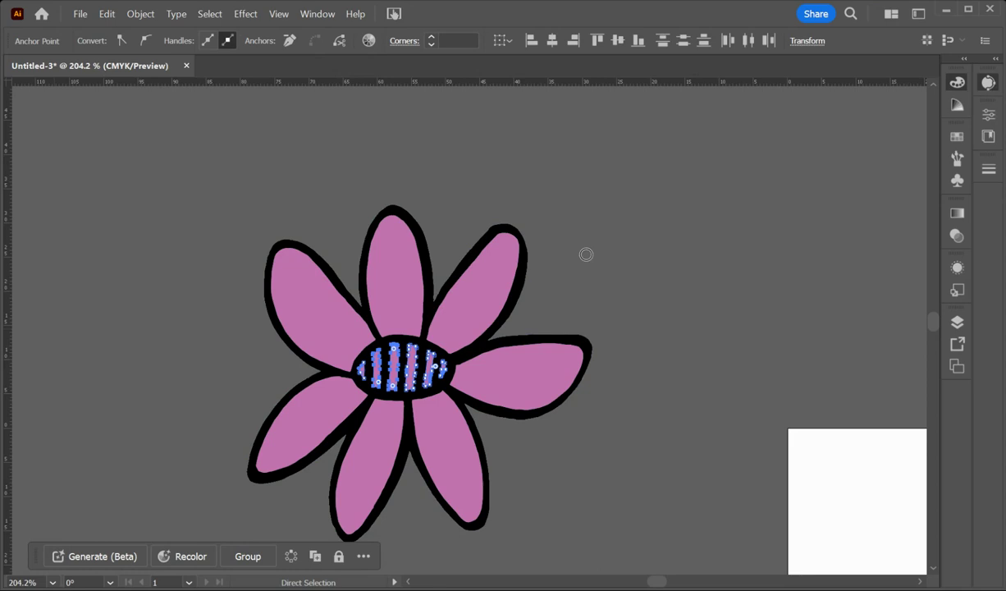
Fill the centre stripes yellow-green, then deselect and zoom back out
{"action": "left_click", "coordinate": [669, 356]}
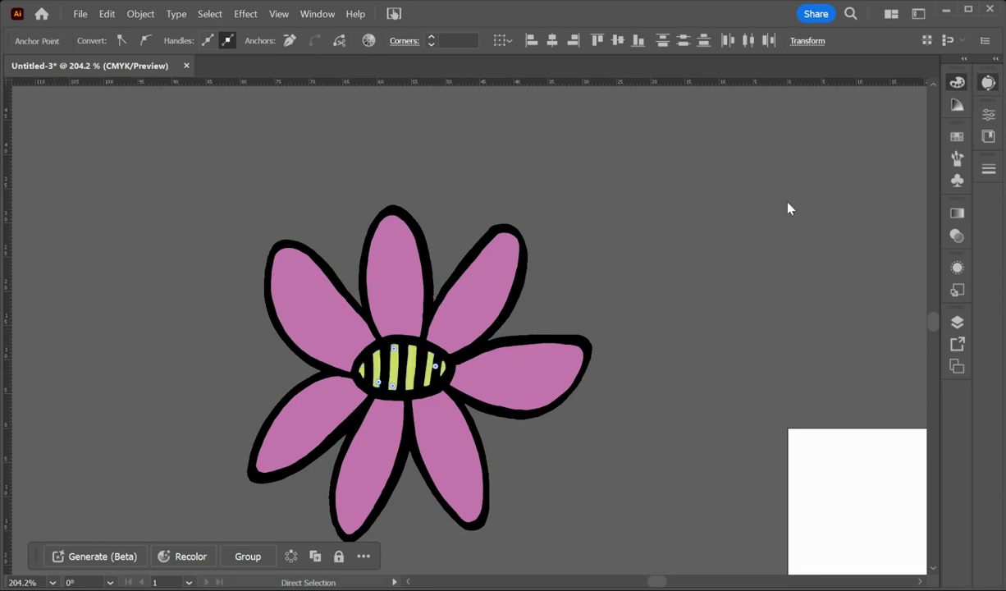
{"action": "key", "text": "ctrl+z"}
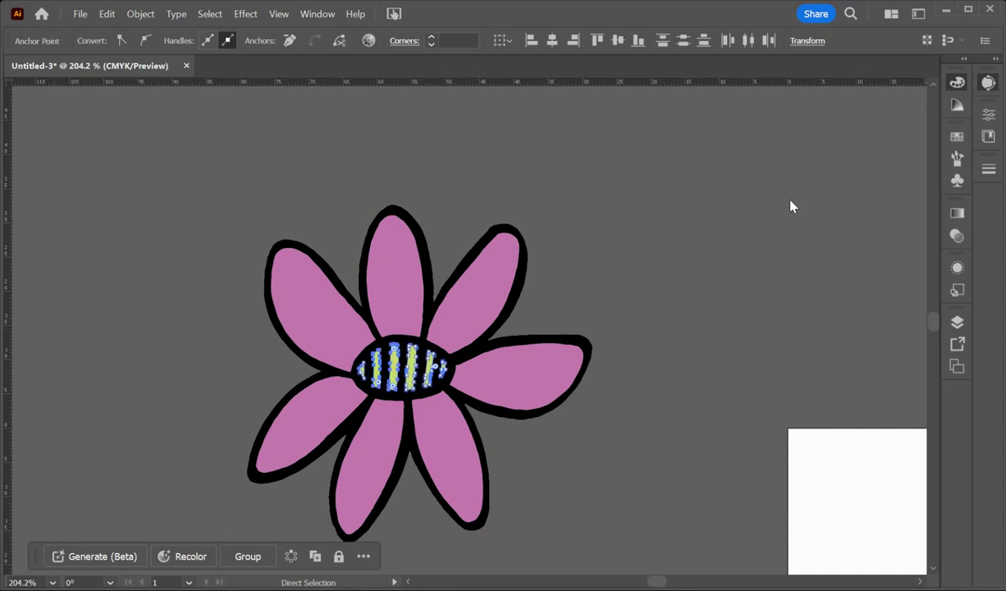
{"action": "key", "text": "v"}
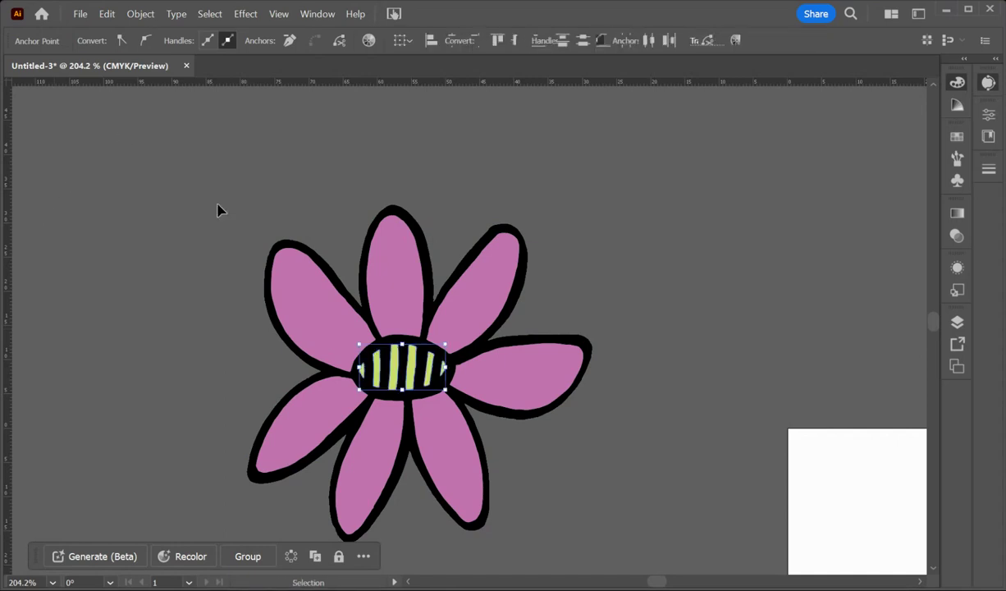
{"action": "left_click", "coordinate": [217, 211]}
{"action": "key", "text": "ctrl+minus"}
{"action": "key", "text": "ctrl+minus"}
{"action": "key", "text": "ctrl+minus"}
{"action": "key", "text": "ctrl+minus"}
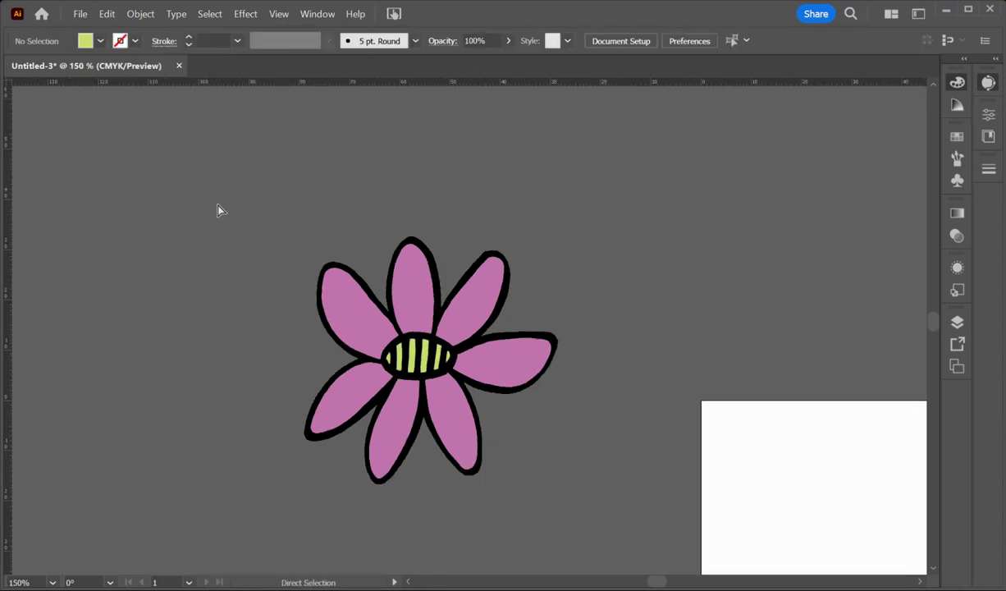
Move both flowers onto the white square and make the outline flower blue
{"action": "left_click_drag", "start_coordinate": [766, 393], "coordinate": [641, 448]}
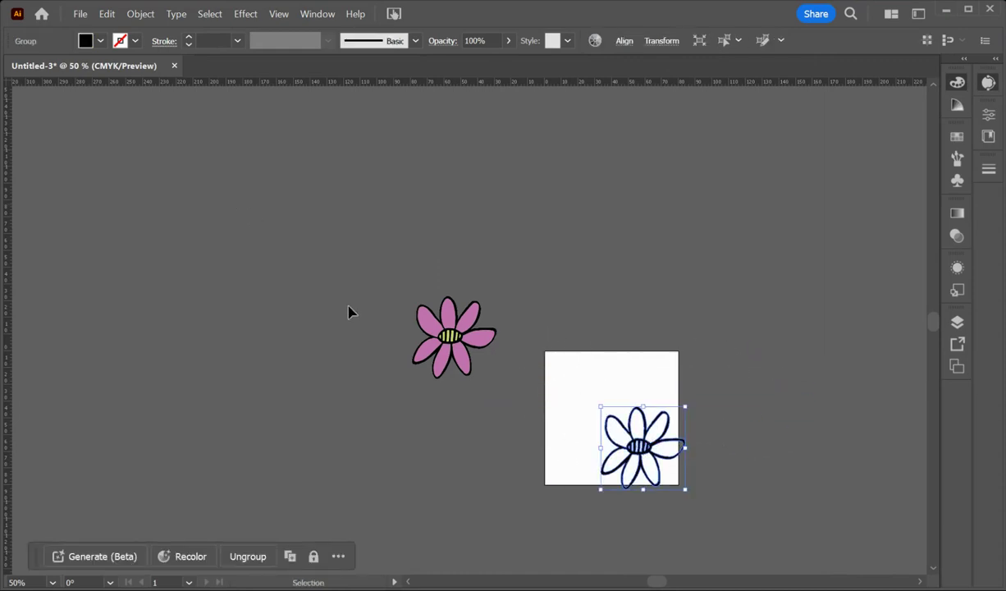
{"action": "left_click_drag", "start_coordinate": [451, 338], "coordinate": [579, 374]}
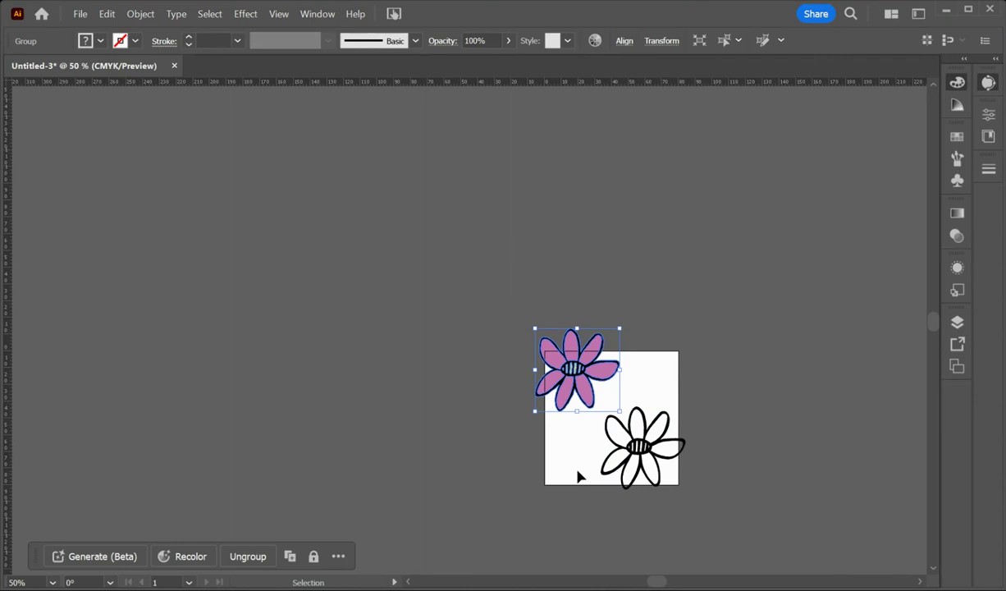
{"action": "left_click", "coordinate": [639, 447]}
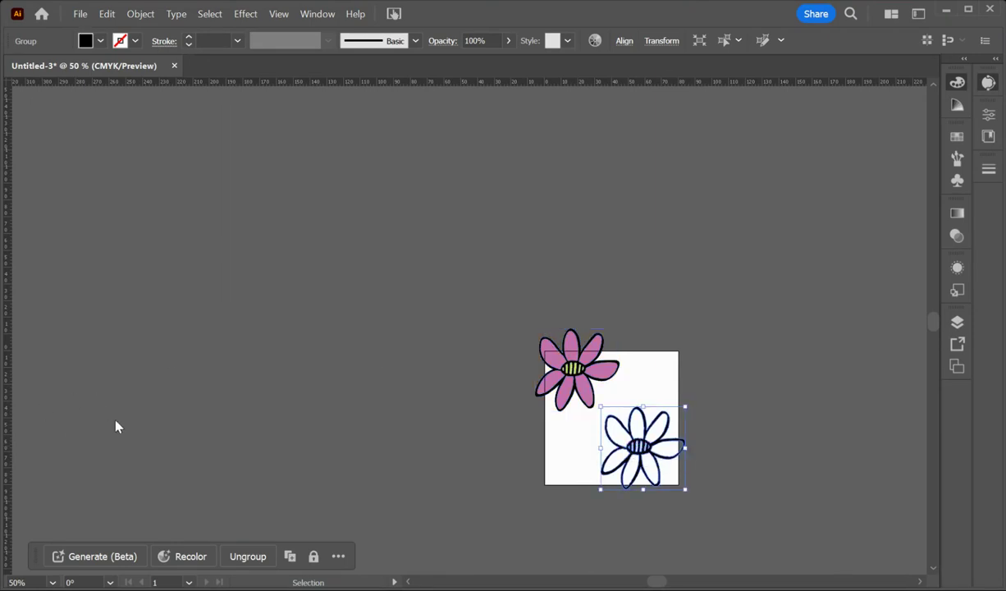
{"action": "left_click", "coordinate": [665, 271]}
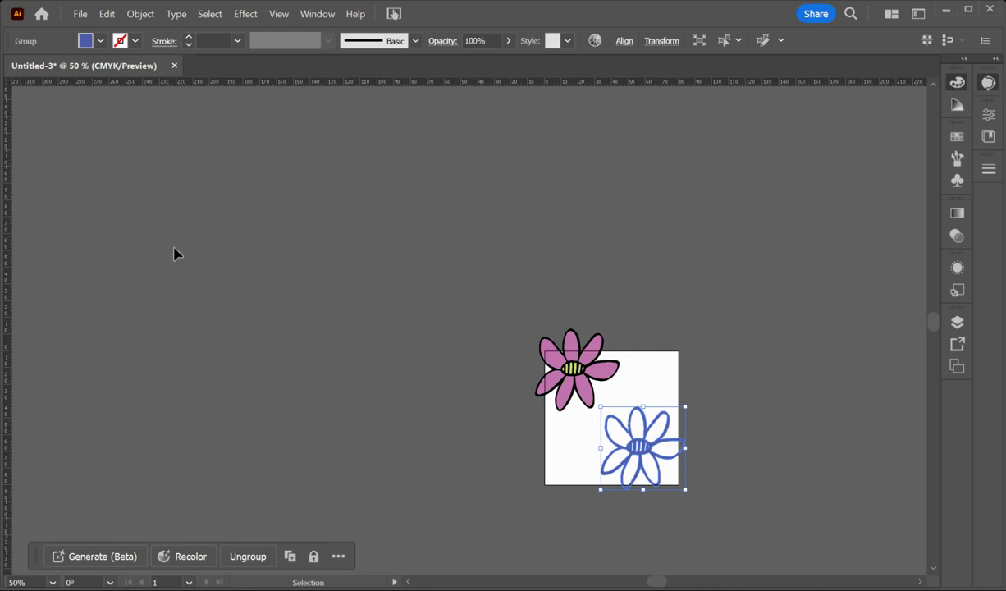
{"action": "left_click", "coordinate": [402, 289]}
Move the blue flower above the artboard, then enlarge and centre the pink flower
{"action": "left_click_drag", "start_coordinate": [634, 450], "coordinate": [666, 289]}
{"action": "left_click_drag", "start_coordinate": [558, 384], "coordinate": [602, 445]}
{"action": "left_click_drag", "start_coordinate": [659, 310], "coordinate": [665, 268]}
{"action": "left_click", "coordinate": [607, 430]}
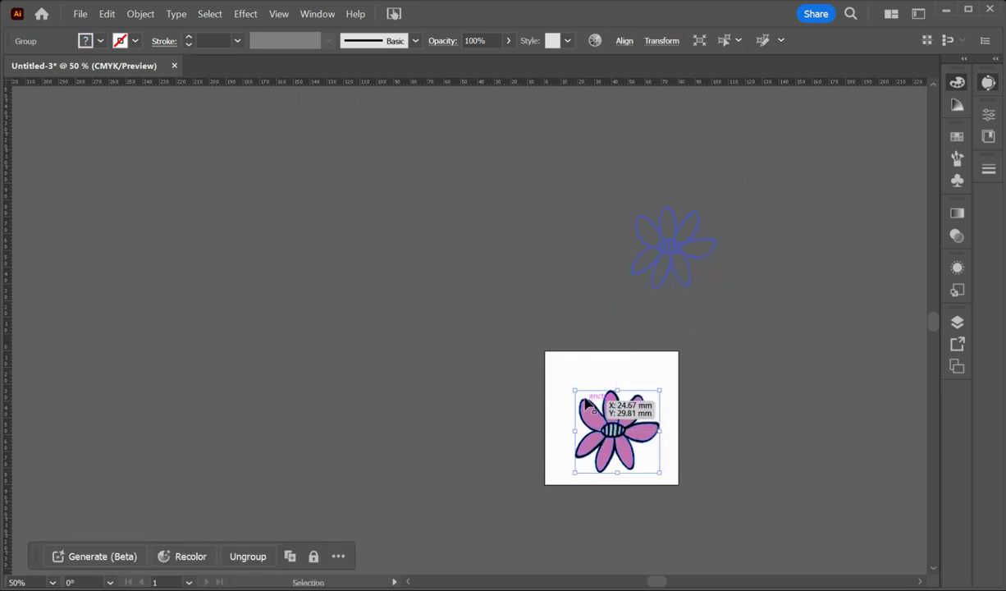
{"action": "mouse_move", "coordinate": [573, 386]}
{"action": "left_mouse_down"}
{"action": "mouse_move", "coordinate": [525, 348]}
{"action": "mouse_move", "coordinate": [575, 390]}
{"action": "left_mouse_up"}
{"action": "left_click_drag", "start_coordinate": [618, 443], "coordinate": [618, 448]}
Add a text line with the person's name at the artboard's top-left
{"action": "key", "text": "t"}
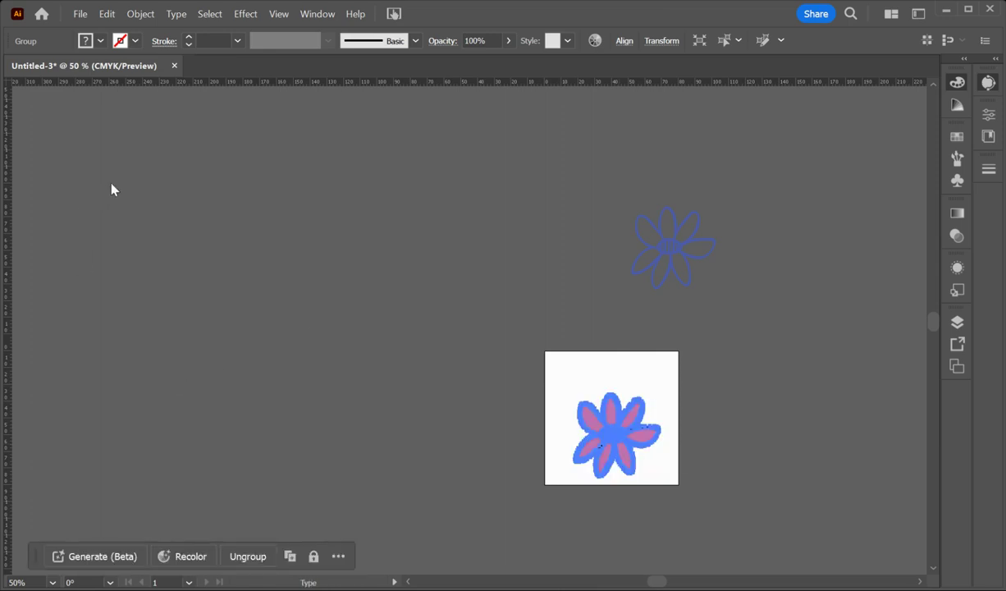
{"action": "left_click", "coordinate": [551, 359]}
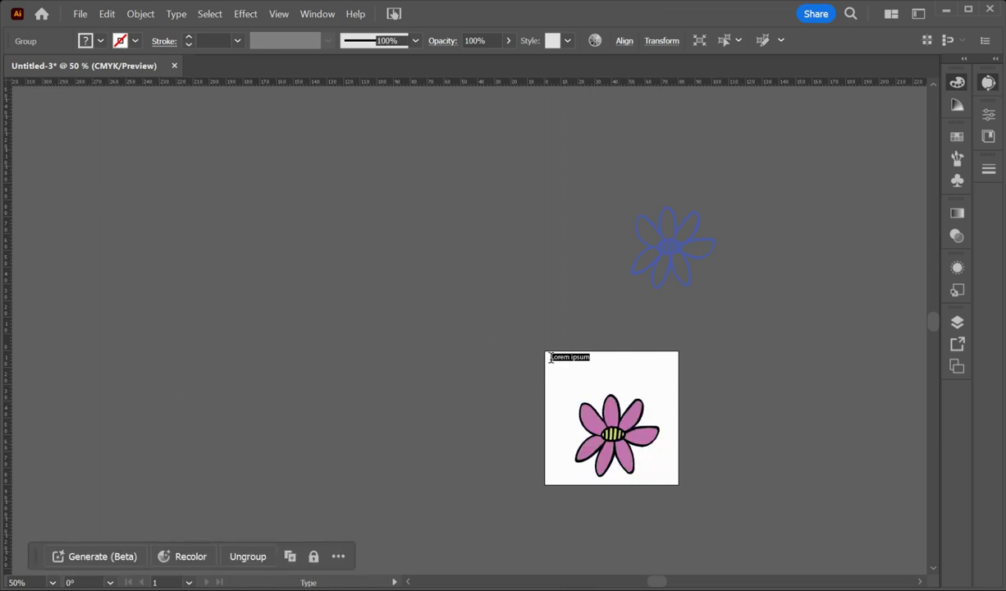
{"action": "type", "text": "asd"}
{"action": "type", "text": " Hass"}
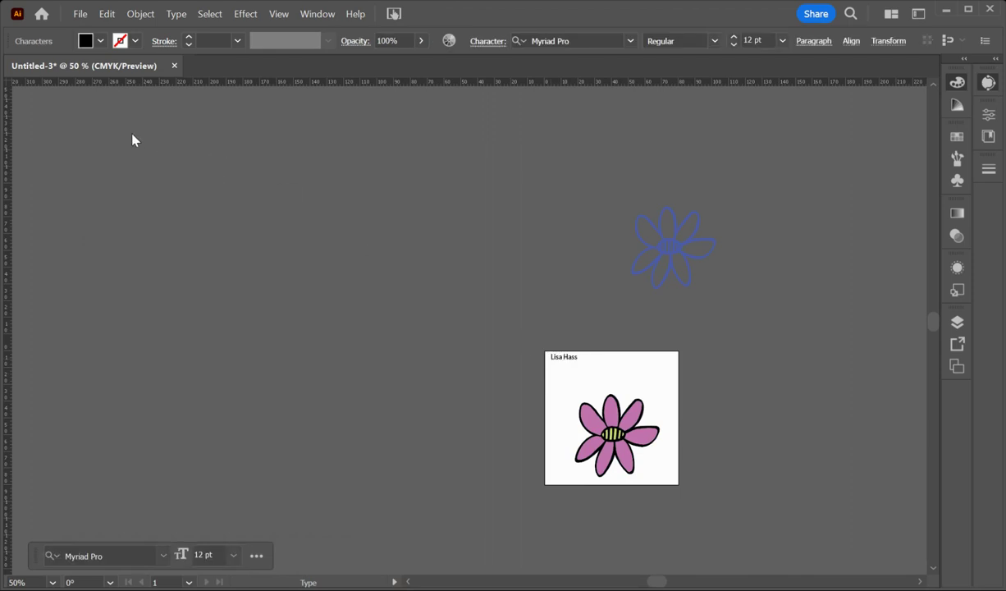
{"action": "key", "text": "Escape"}
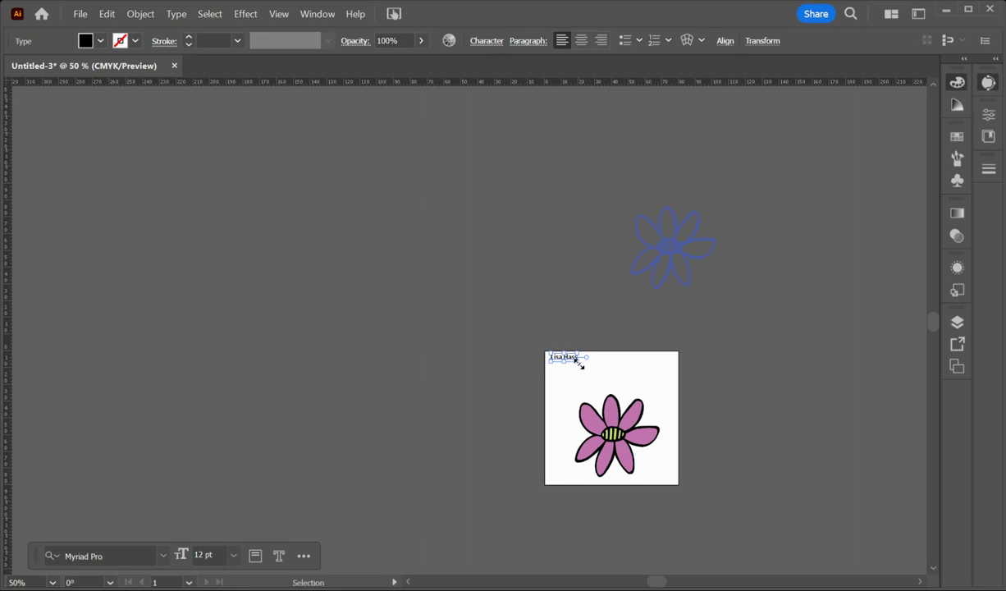
Scale the name text to about 52 pt, position it across the top, and colour it pink
{"action": "left_click_drag", "start_coordinate": [578, 364], "coordinate": [665, 404]}
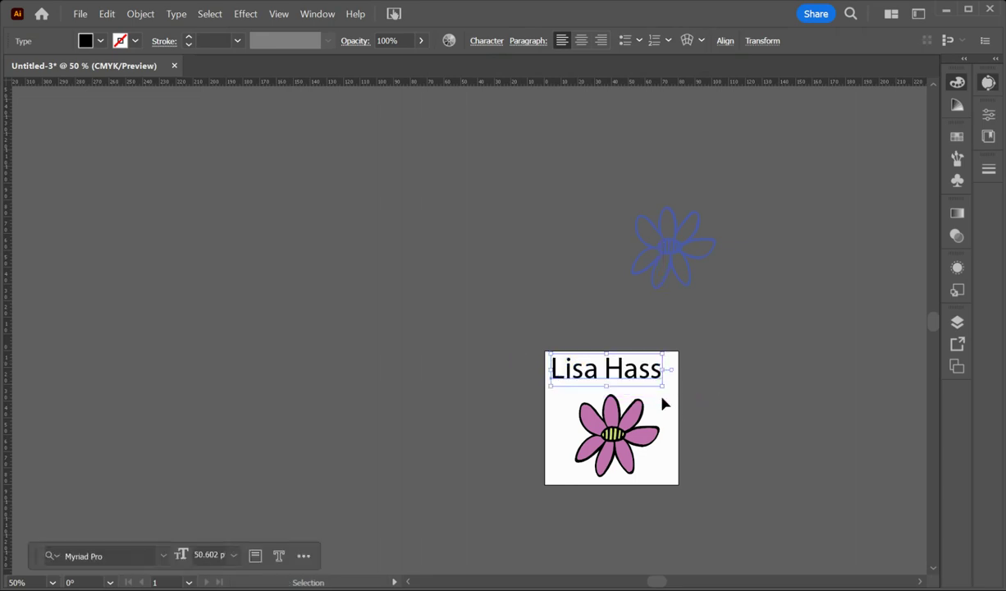
{"action": "left_click_drag", "start_coordinate": [601, 387], "coordinate": [605, 388]}
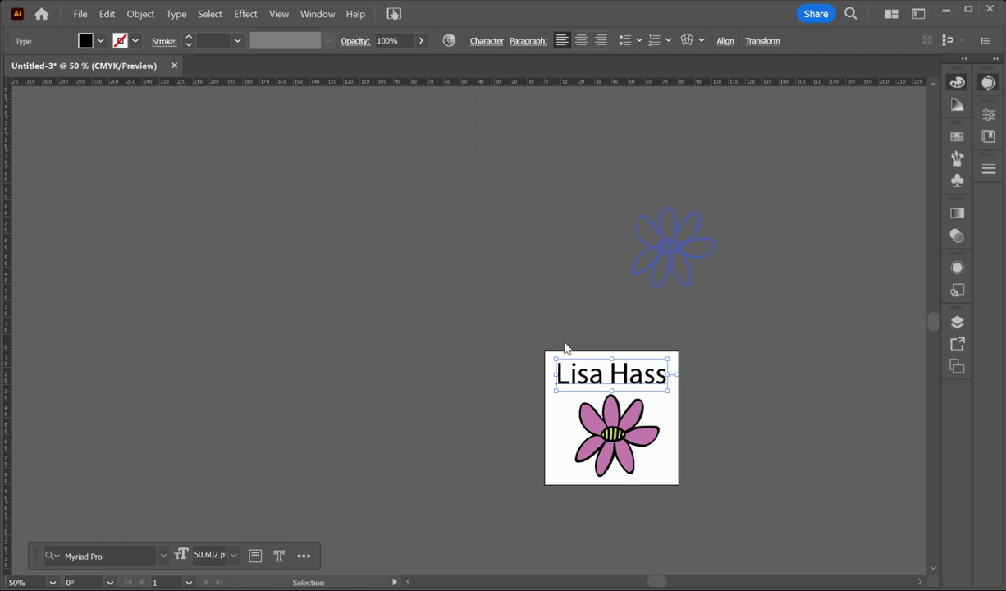
{"action": "left_click", "coordinate": [509, 355]}
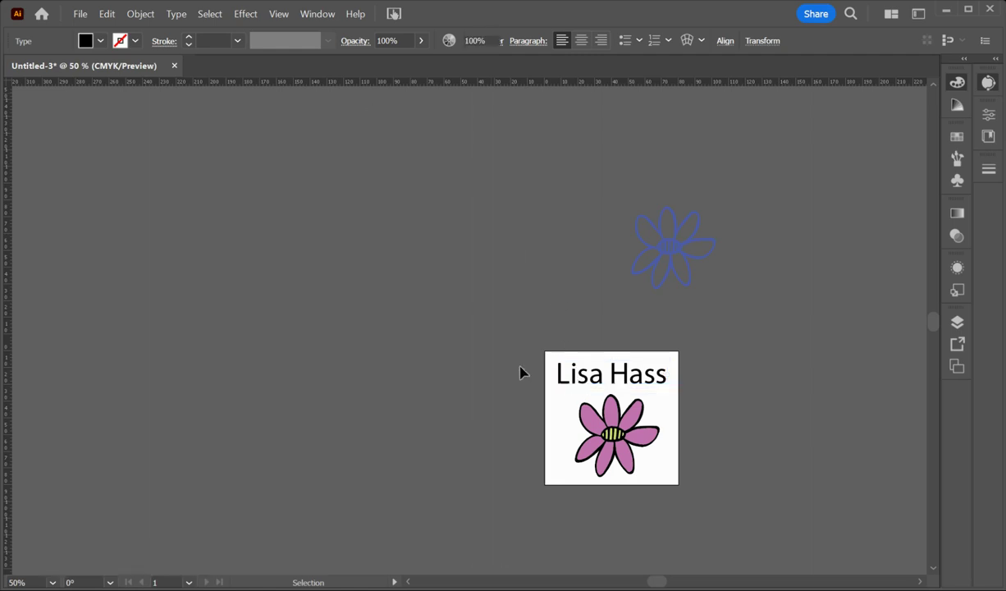
{"action": "left_click", "coordinate": [576, 375]}
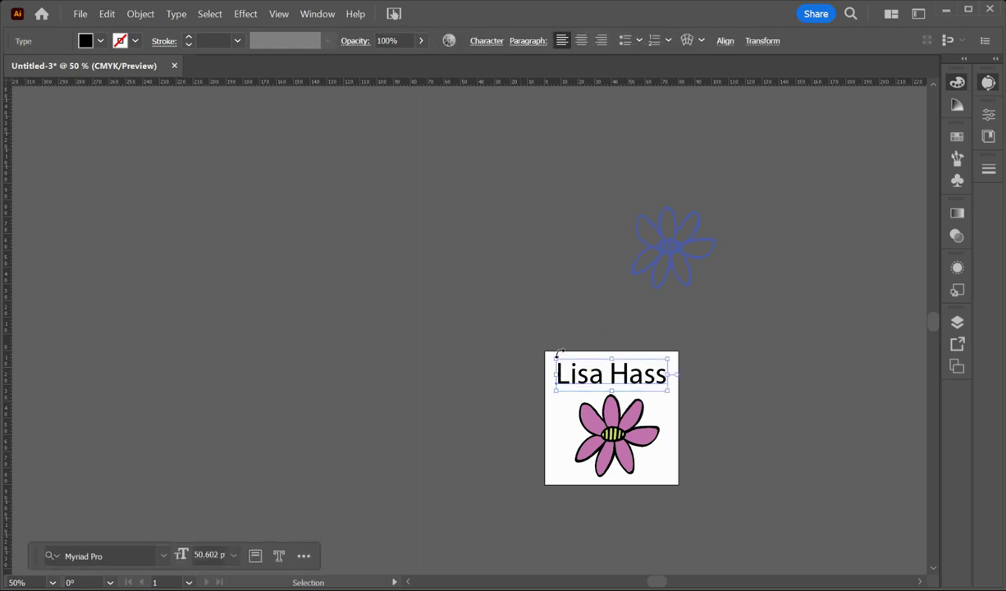
{"action": "left_click_drag", "start_coordinate": [555, 357], "coordinate": [552, 335]}
{"action": "left_click_drag", "start_coordinate": [558, 379], "coordinate": [578, 383]}
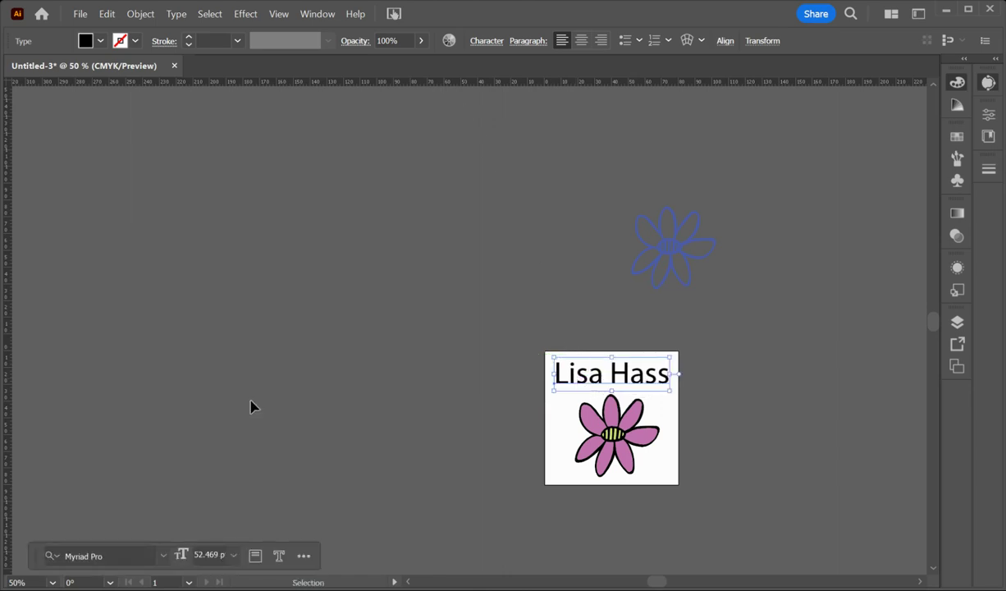
{"action": "left_click", "coordinate": [105, 427]}
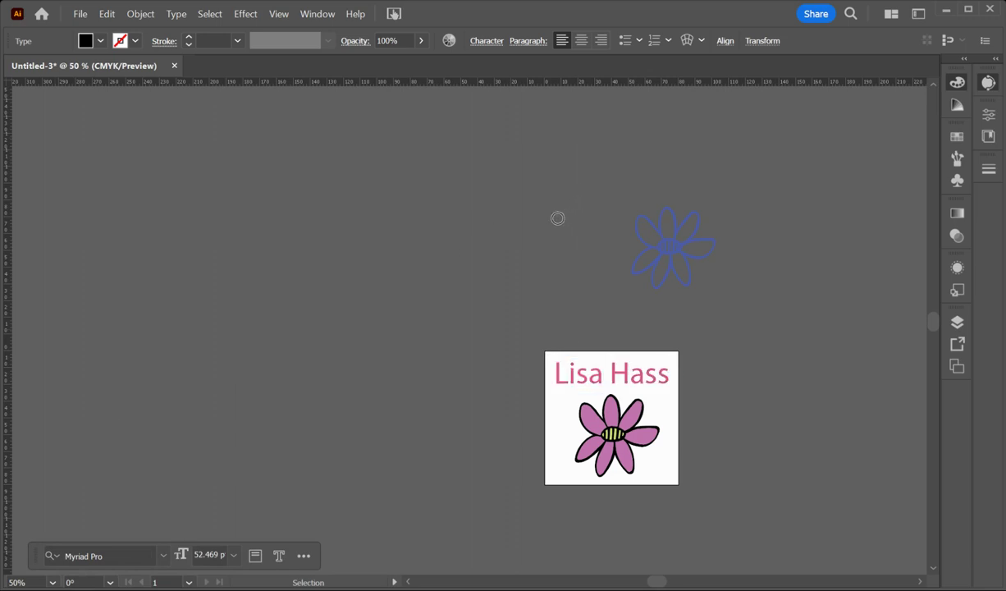
{"action": "key", "text": "ctrl+z"}
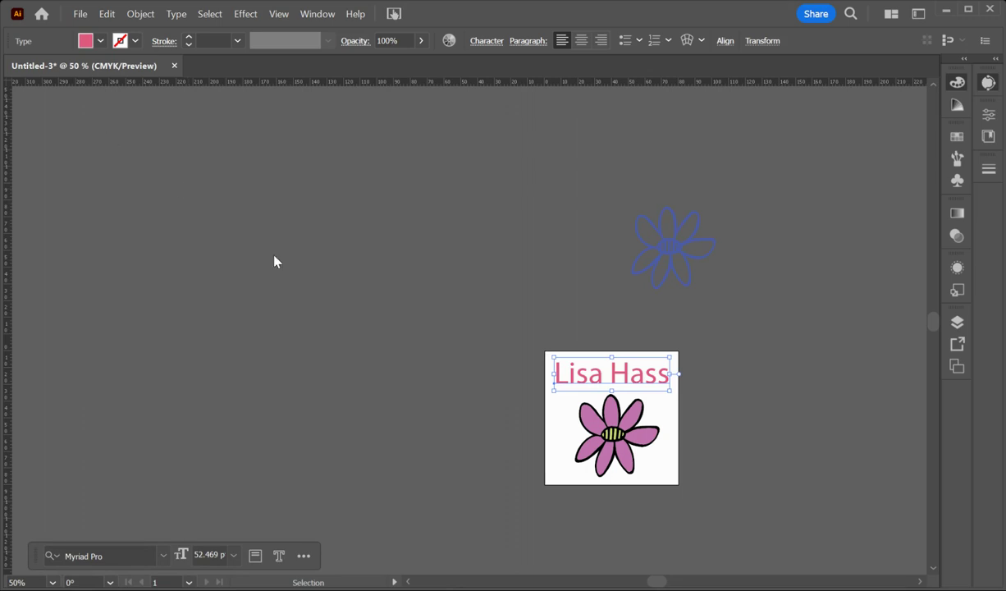
Shrink the flower slightly and reposition it on the tag
{"action": "left_click", "coordinate": [581, 475]}
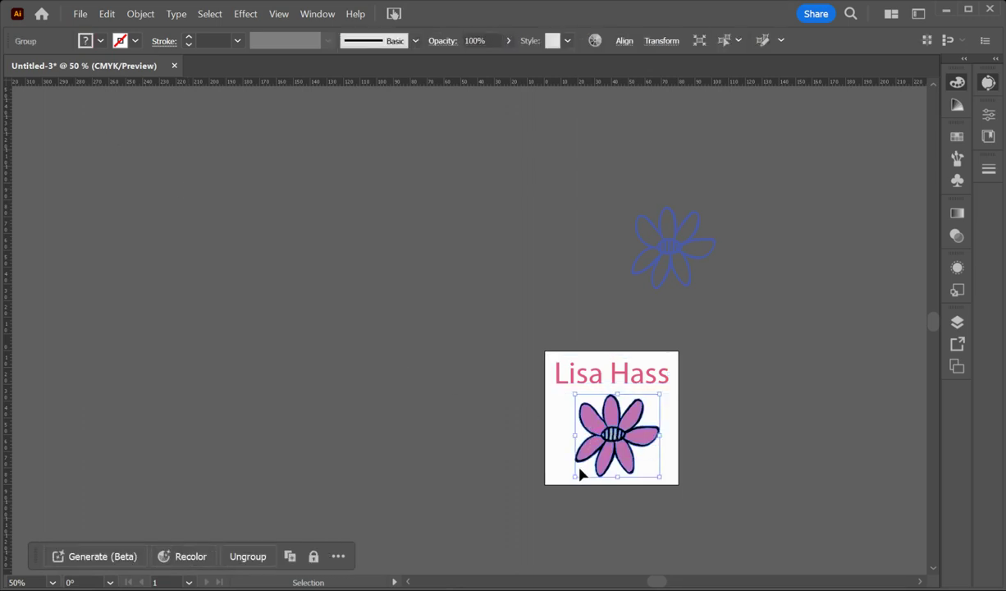
{"action": "left_click_drag", "start_coordinate": [578, 474], "coordinate": [582, 469]}
{"action": "left_click_drag", "start_coordinate": [618, 432], "coordinate": [618, 440]}
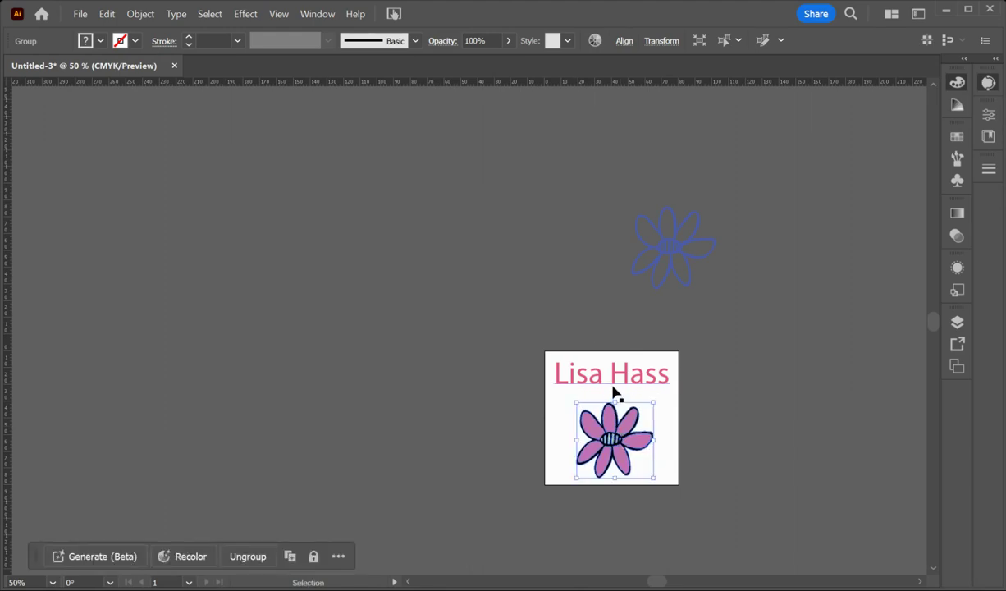
Move the pink name text about 5 mm lower on the tag
{"action": "left_click", "coordinate": [617, 387]}
{"action": "left_click_drag", "start_coordinate": [613, 386], "coordinate": [607, 386]}
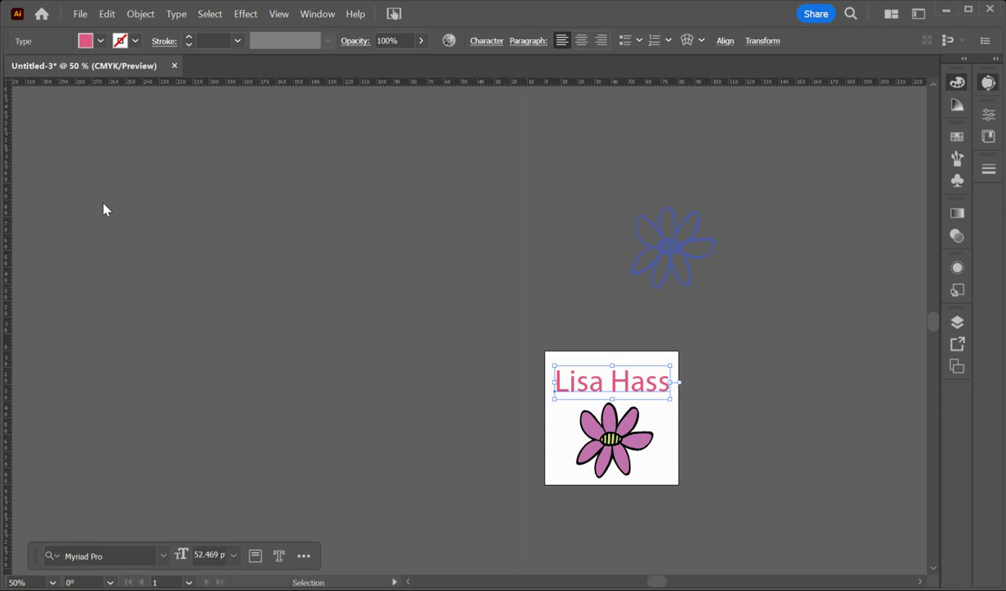
{"action": "key", "text": "m"}
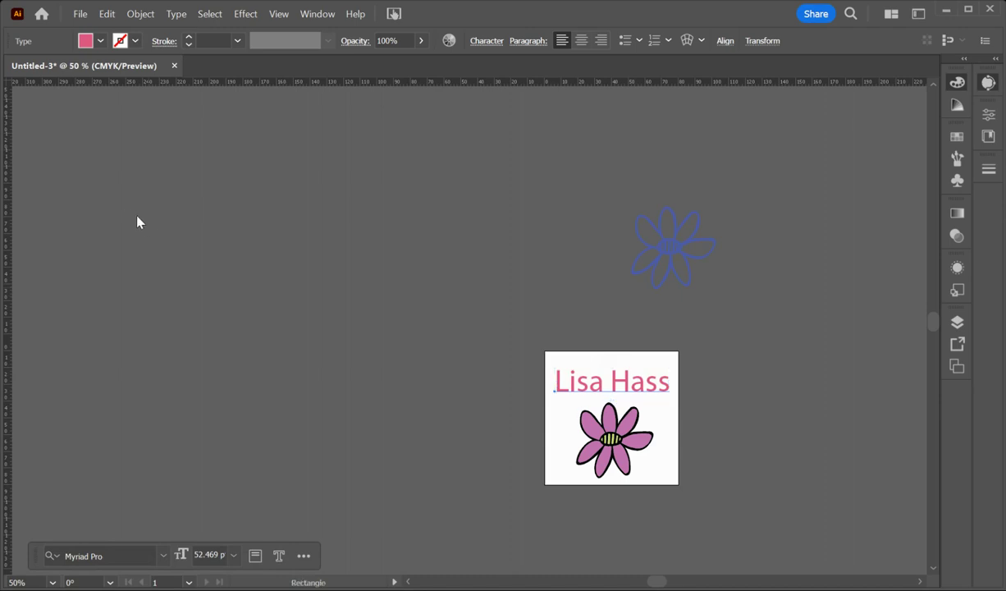
{"action": "key", "text": "l"}
Draw a tiny circle with a pink outline and no fill for the punch hole
{"action": "left_click_drag", "start_coordinate": [344, 282], "coordinate": [355, 293]}
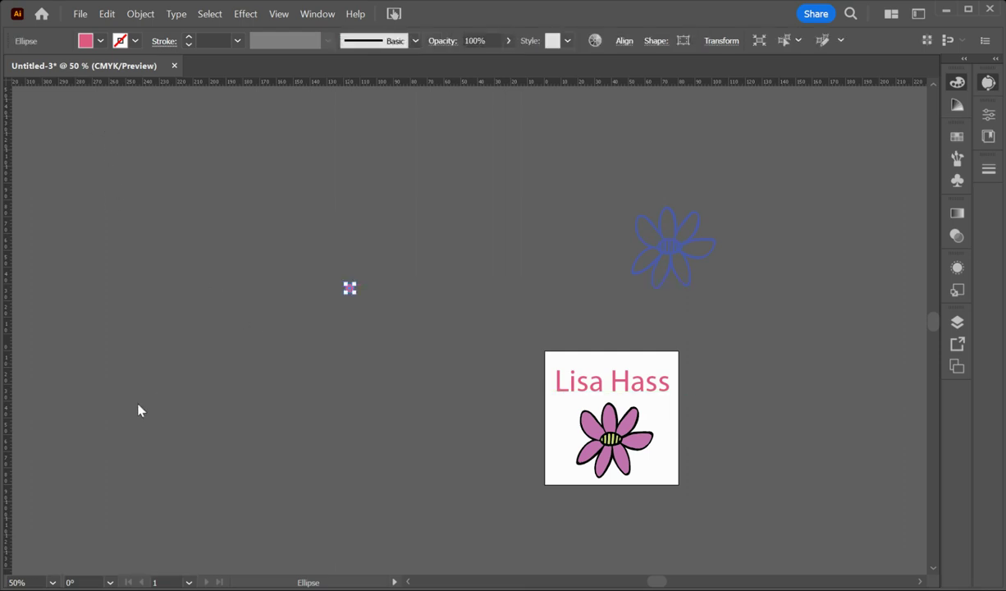
{"action": "key", "text": "shift+x"}
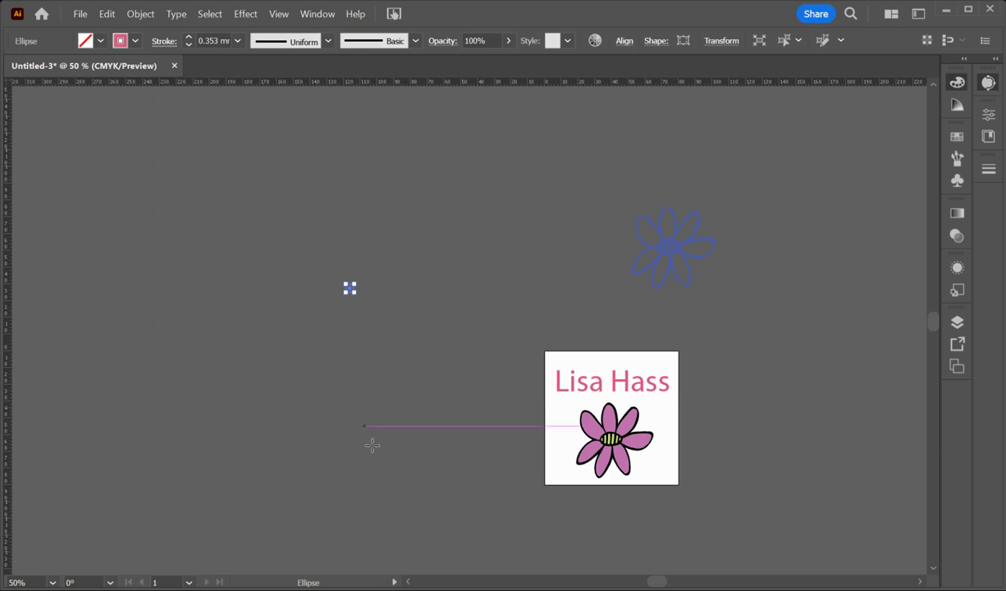
{"action": "left_click", "coordinate": [227, 228]}
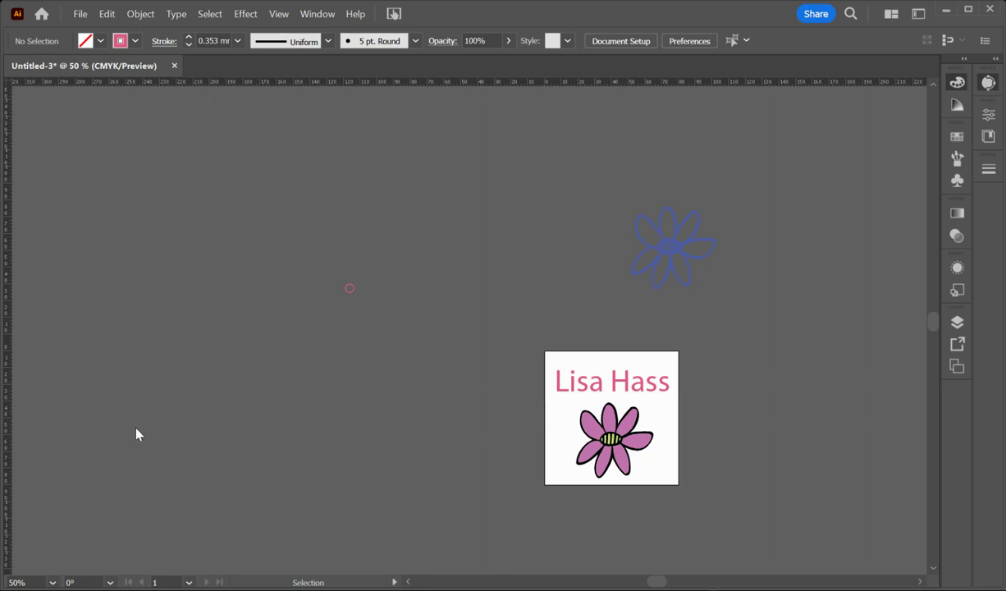
Move the circle to the top of the tag, horizontally centred with the name text
{"action": "left_click", "coordinate": [349, 290]}
{"action": "left_click_drag", "start_coordinate": [351, 290], "coordinate": [611, 365]}
{"action": "left_click", "coordinate": [431, 332]}
{"action": "left_click_drag", "start_coordinate": [575, 349], "coordinate": [695, 399]}
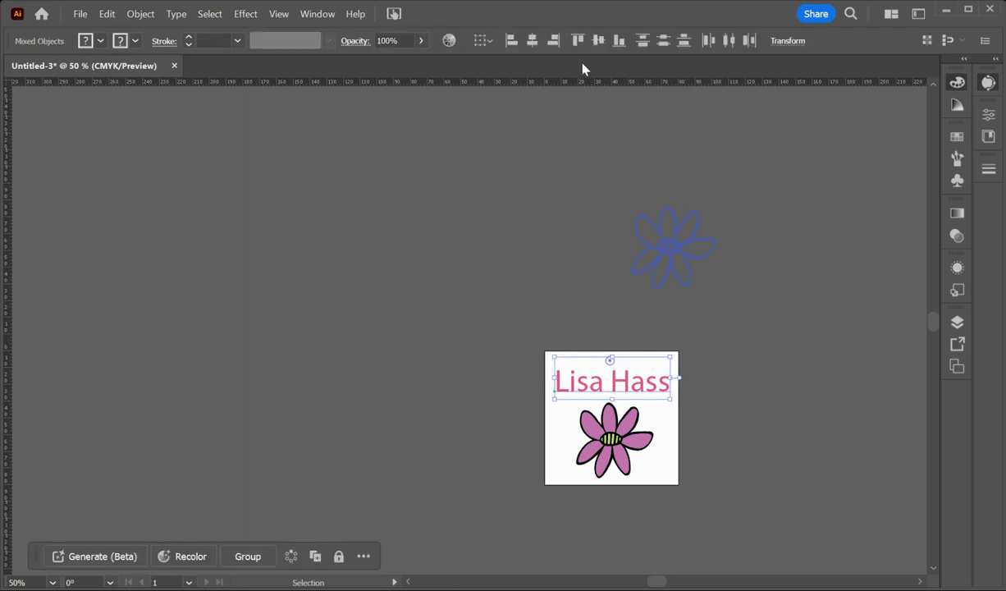
{"action": "left_click", "coordinate": [532, 45]}
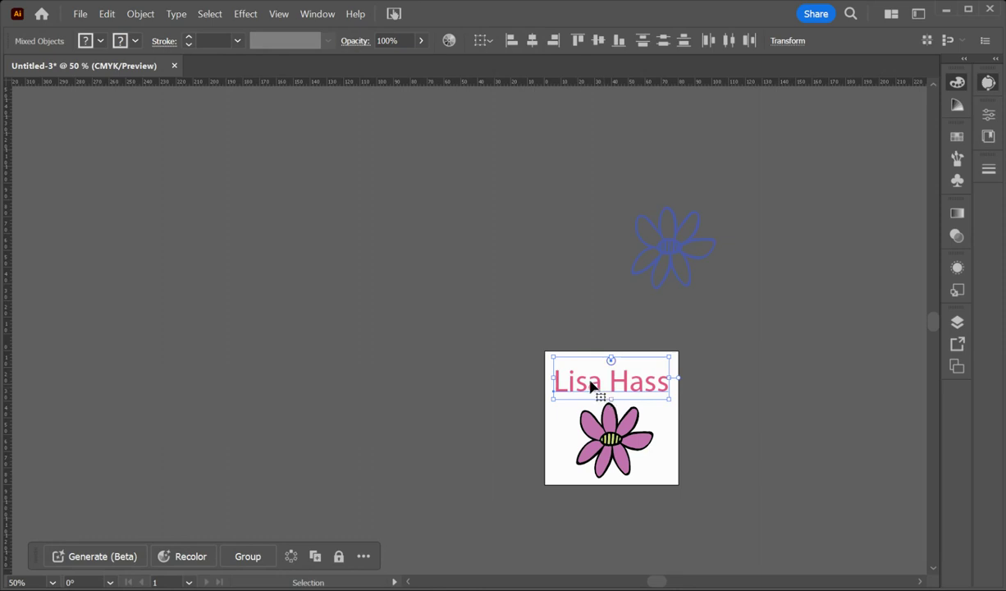
{"action": "left_click", "coordinate": [486, 383]}
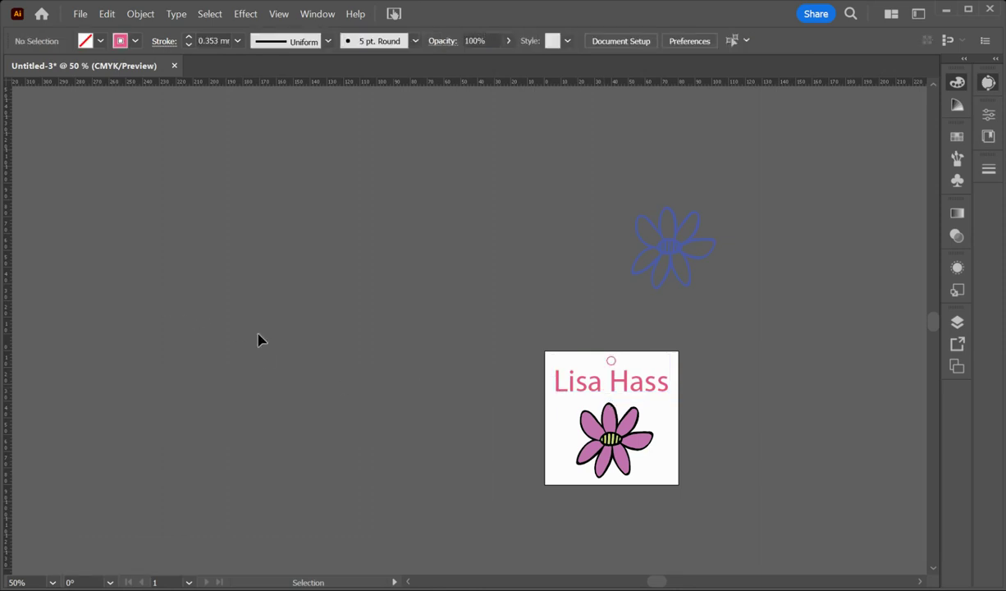
Create a square with no outline, filled with the flower centre's yellow-green
{"action": "key", "text": "l"}
{"action": "key", "text": "m"}
{"action": "left_click", "coordinate": [433, 311]}
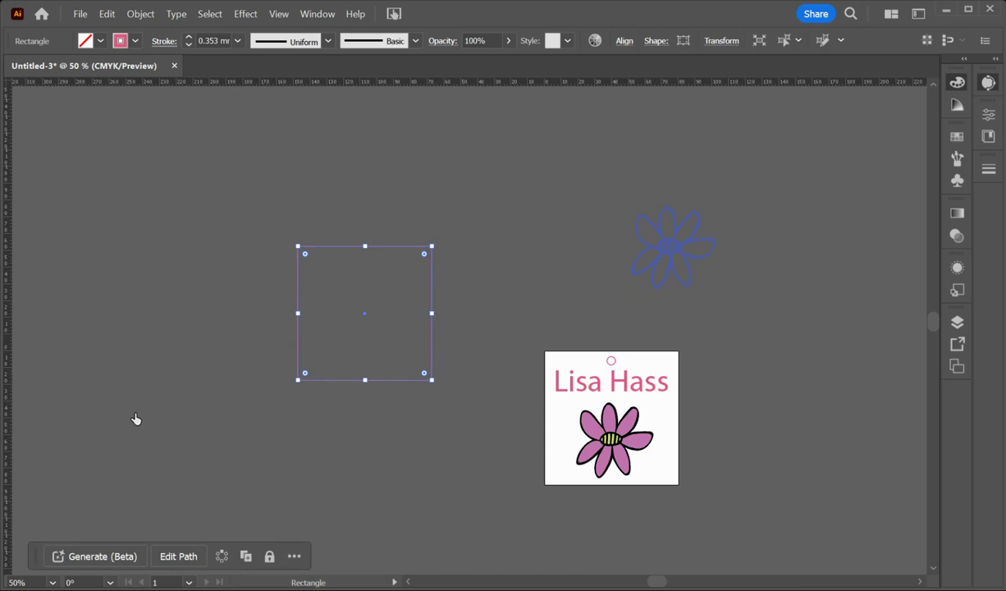
{"action": "key", "text": "shift+x"}
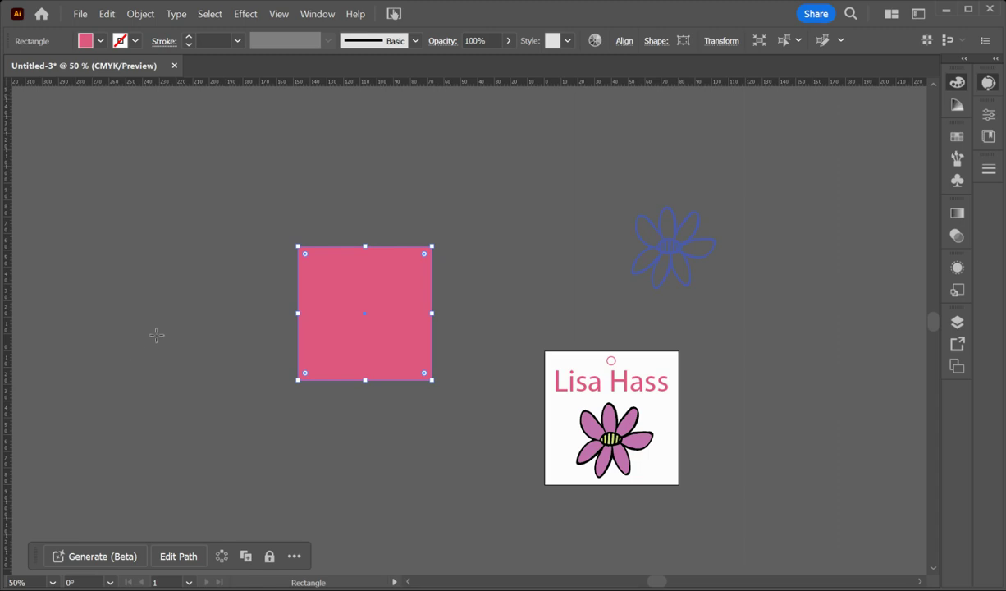
{"action": "key", "text": "i"}
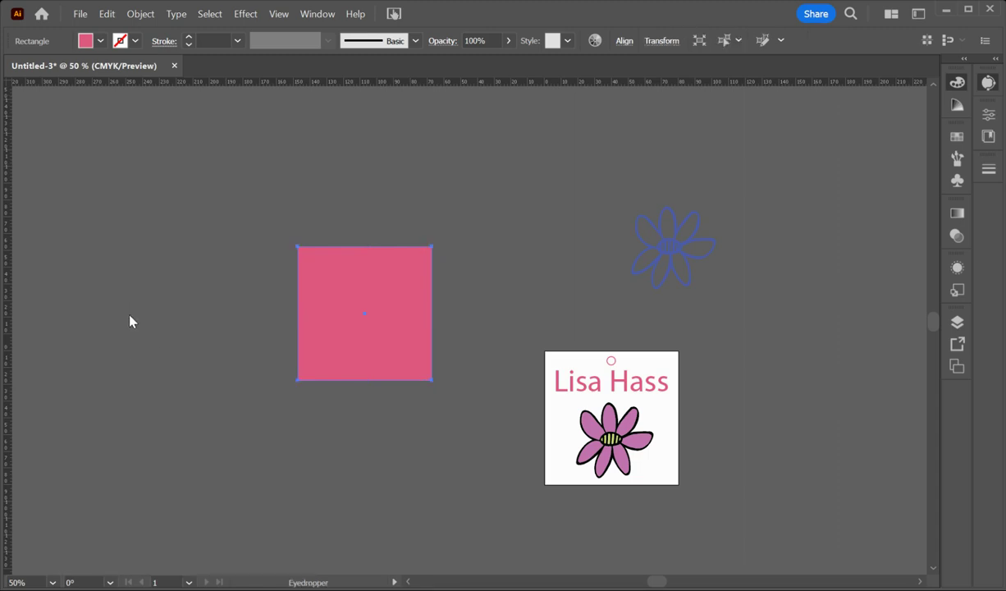
{"action": "left_click", "coordinate": [608, 441]}
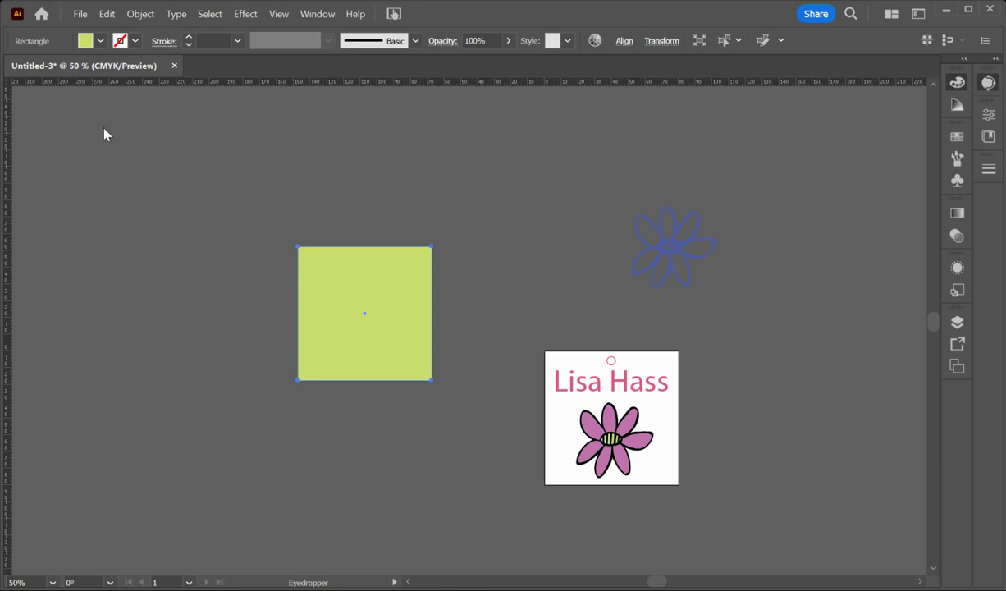
Drag the yellow-green square onto the tag so it covers the artboard
{"action": "key", "text": "v"}
{"action": "left_click_drag", "start_coordinate": [351, 309], "coordinate": [594, 413]}
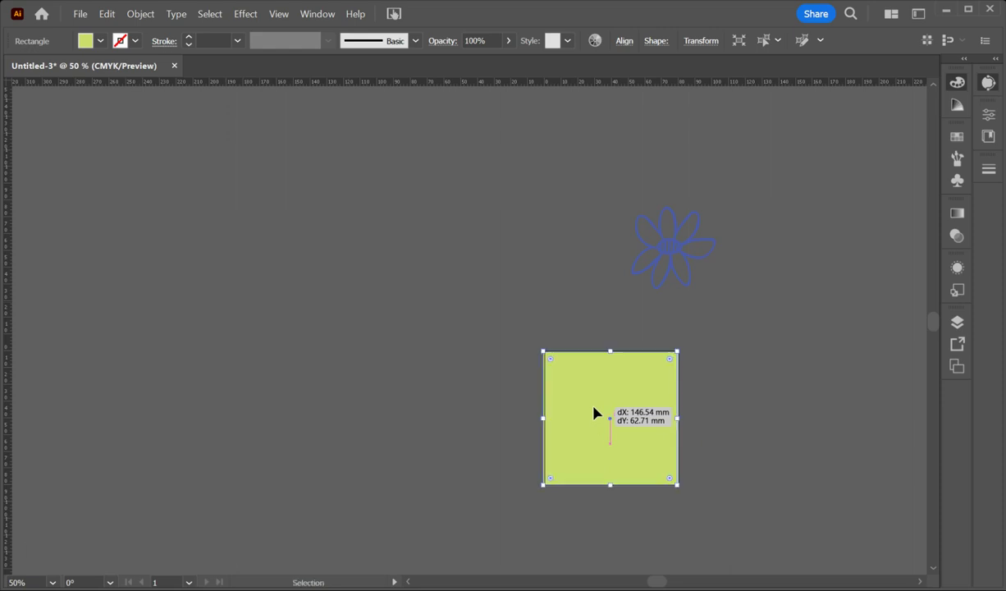